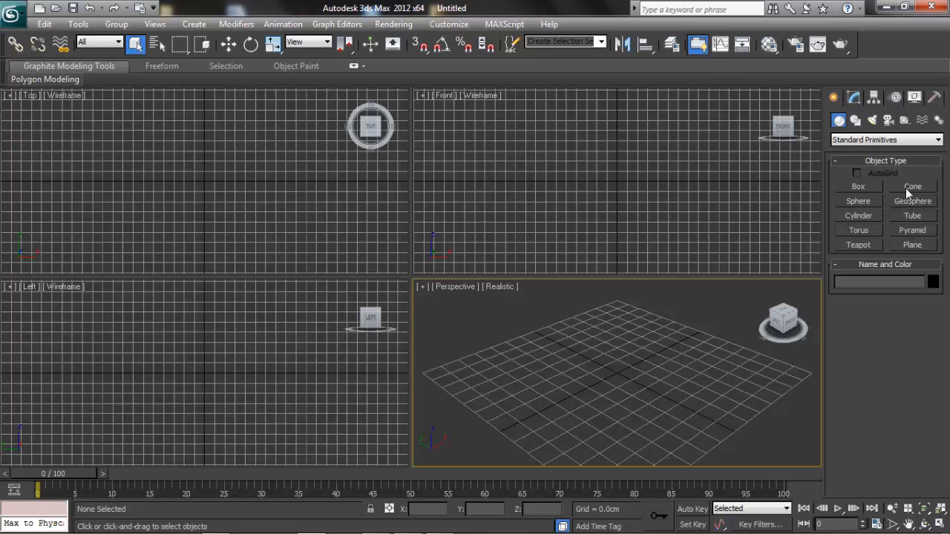
Step: Create a standard primitive box about 102 cm long, 126 cm wide and 103 cm high near the grid centre in the perspective view
{"action": "left_click", "coordinate": [938, 141]}
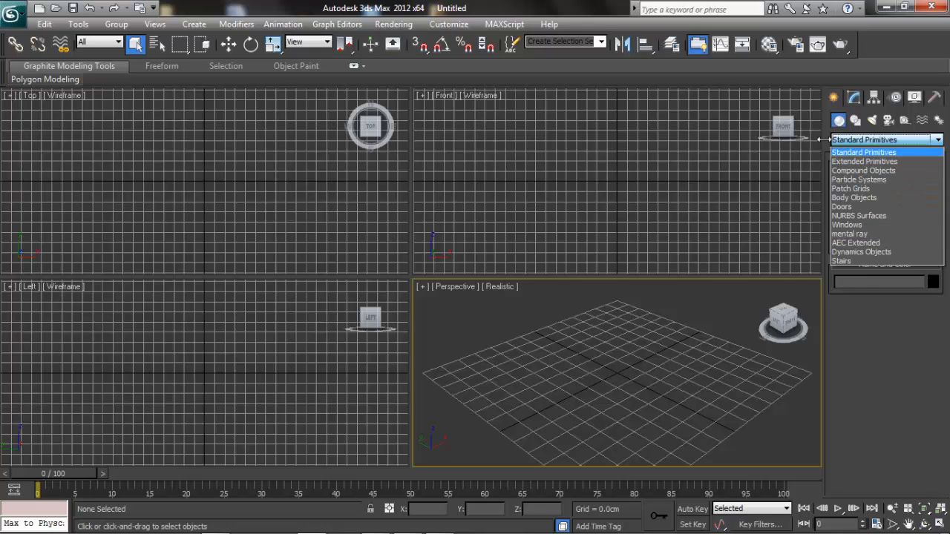
{"action": "left_click", "coordinate": [863, 153]}
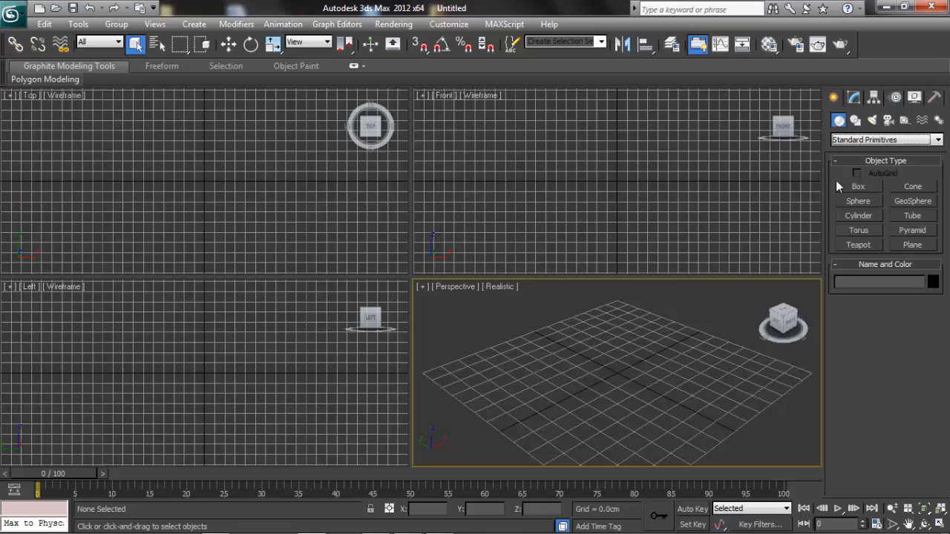
{"action": "left_click", "coordinate": [866, 188]}
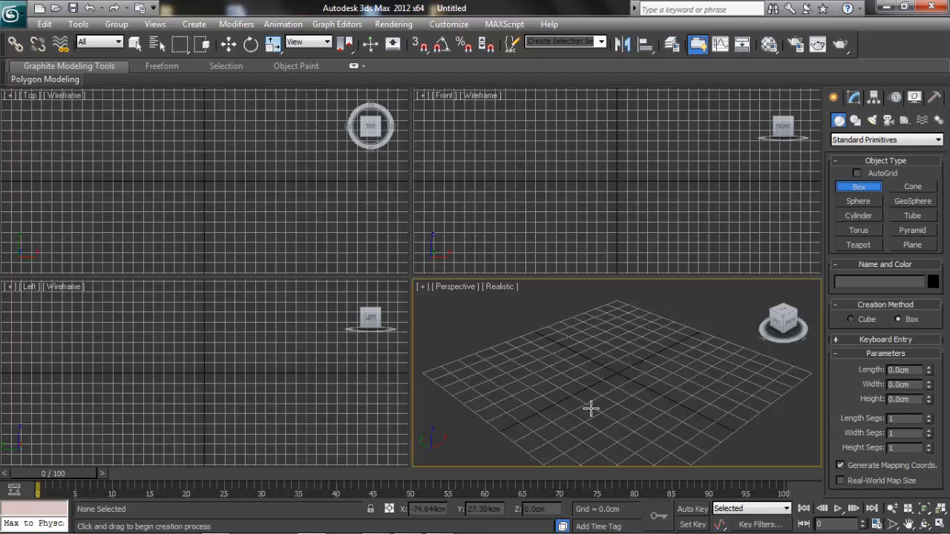
{"action": "left_click_drag", "start_coordinate": [562, 387], "coordinate": [687, 380]}
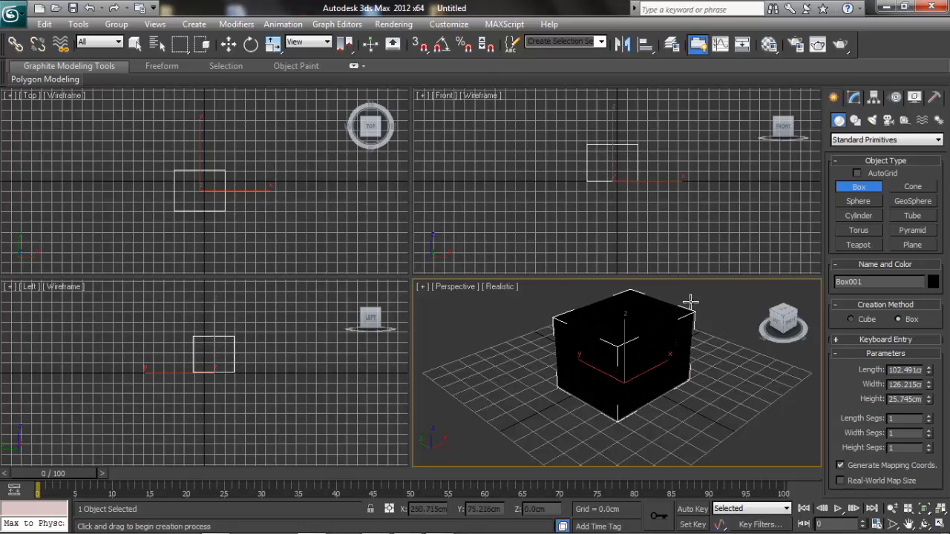
{"action": "left_click", "coordinate": [690, 297]}
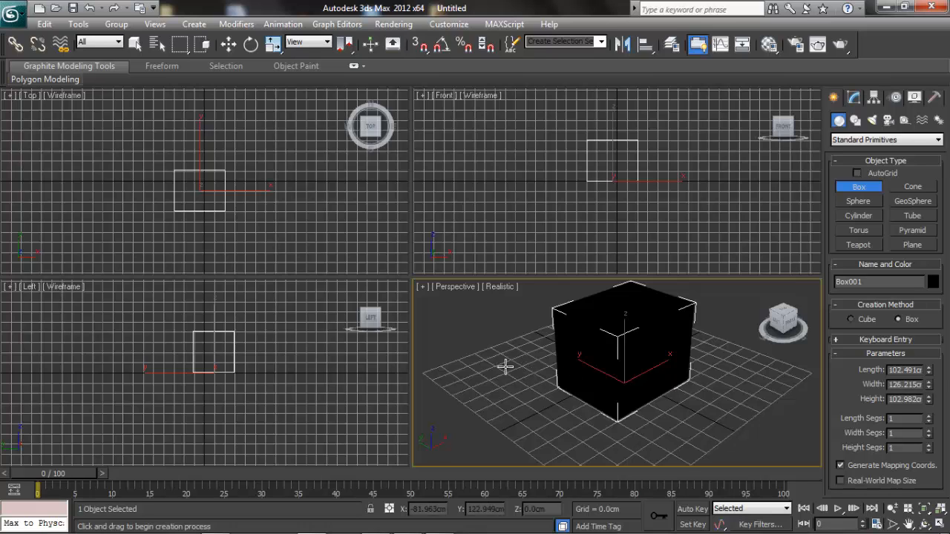
Step: Create a second box about 79 cm long, 61 cm wide and 72 cm high beside the first one
{"action": "left_click_drag", "start_coordinate": [458, 387], "coordinate": [540, 388]}
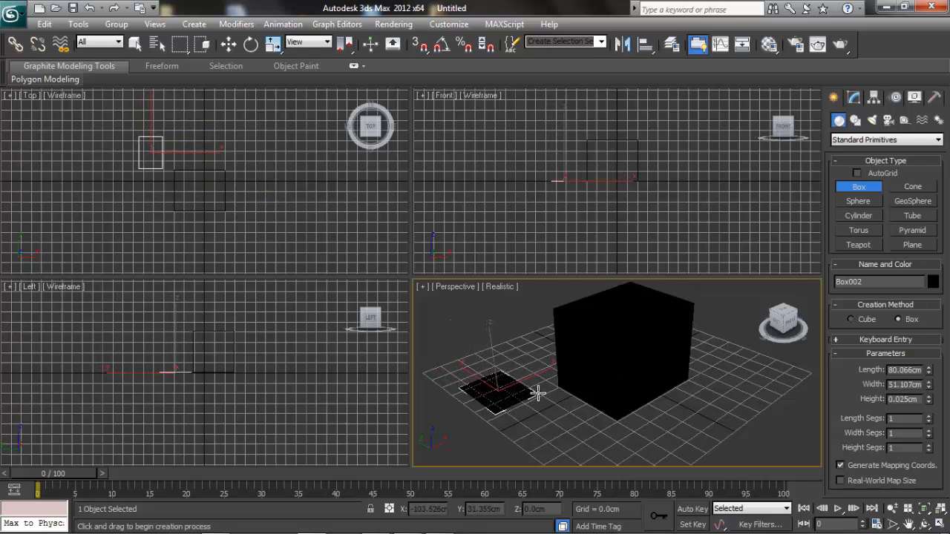
{"action": "left_click", "coordinate": [536, 334]}
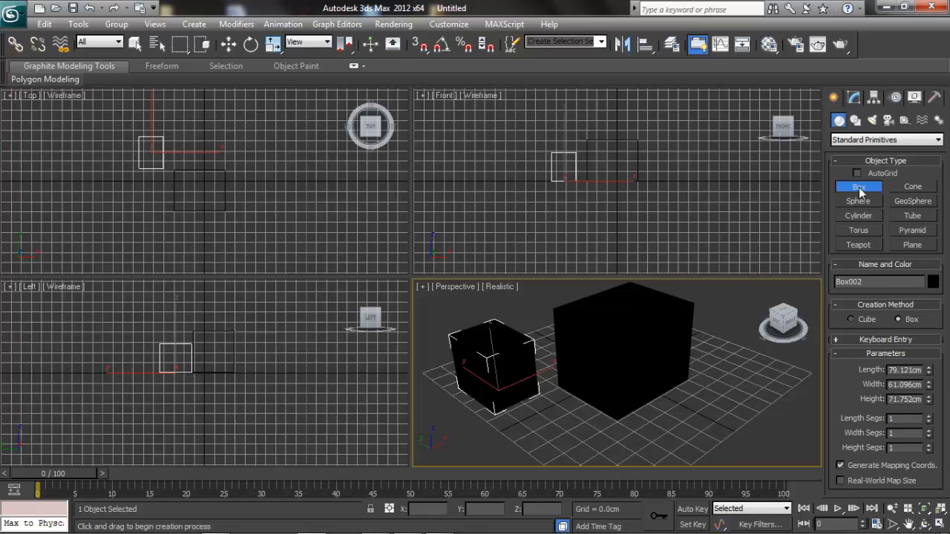
{"action": "right_click", "coordinate": [497, 369]}
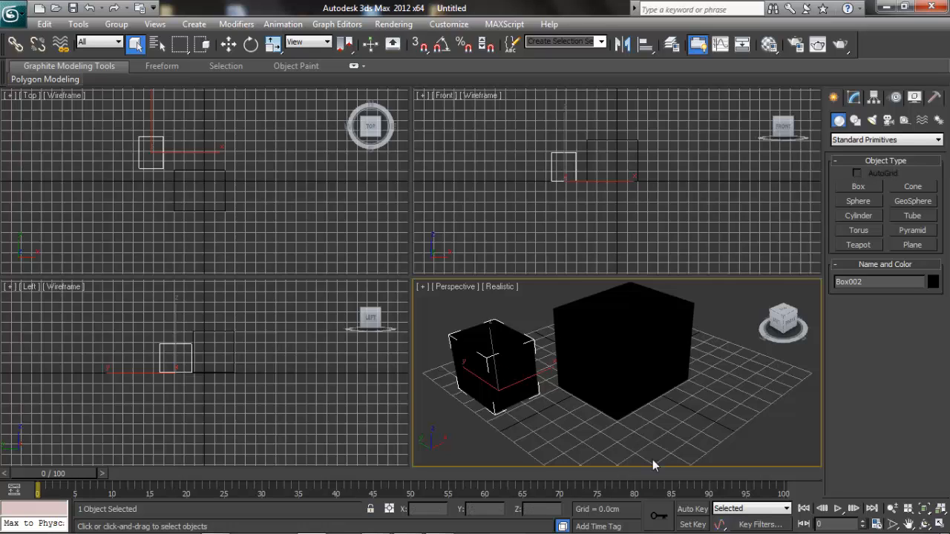
Step: Delete the smaller second box
{"action": "left_click", "coordinate": [581, 365]}
{"action": "left_click", "coordinate": [533, 376]}
{"action": "key", "text": "Delete"}
Step: Move the remaining box freely along its axes and planes to about X -28 cm, Y -18 cm, Z 28 cm
{"action": "left_click", "coordinate": [651, 347]}
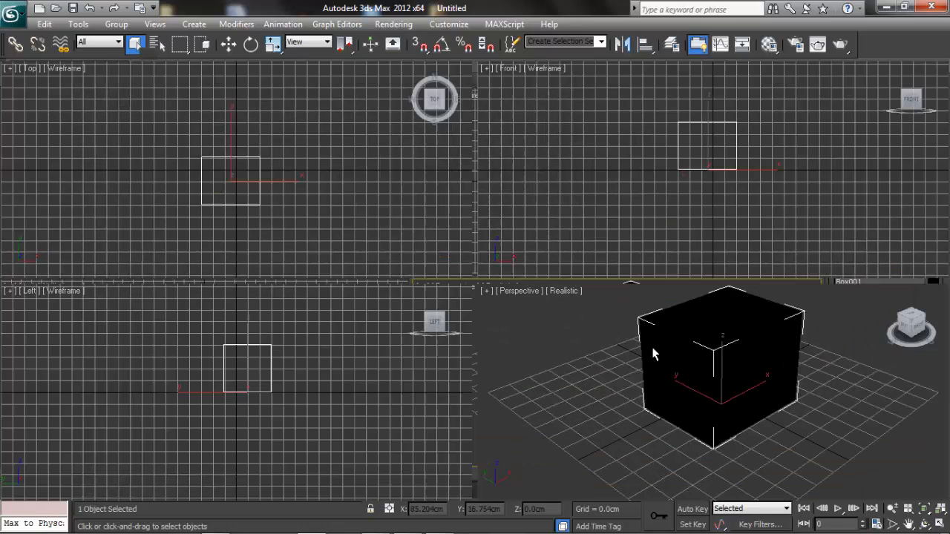
{"action": "key", "text": "w"}
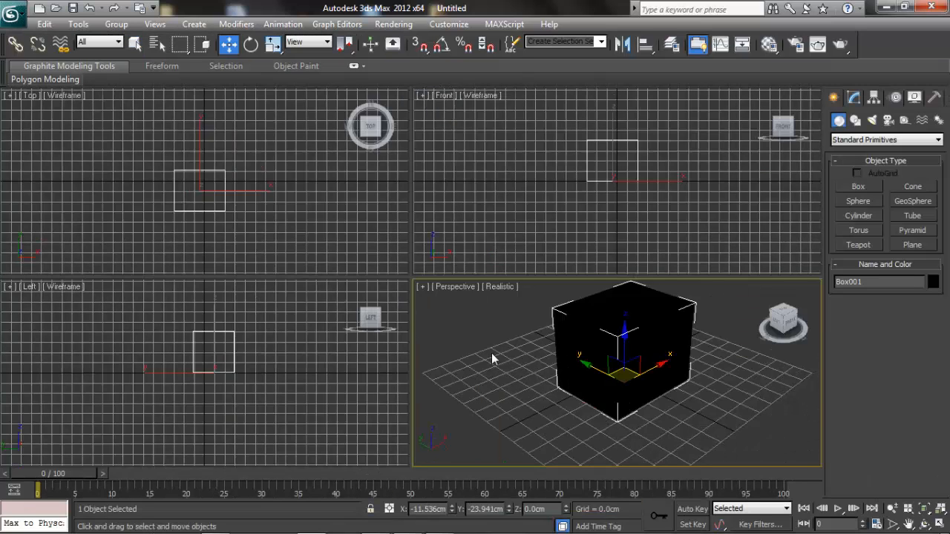
{"action": "left_click", "coordinate": [519, 421]}
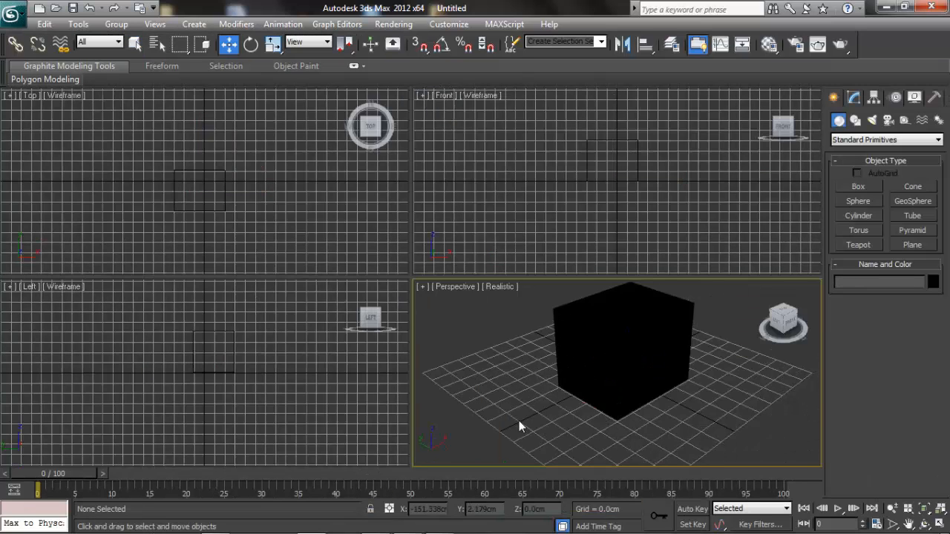
{"action": "left_click", "coordinate": [611, 327]}
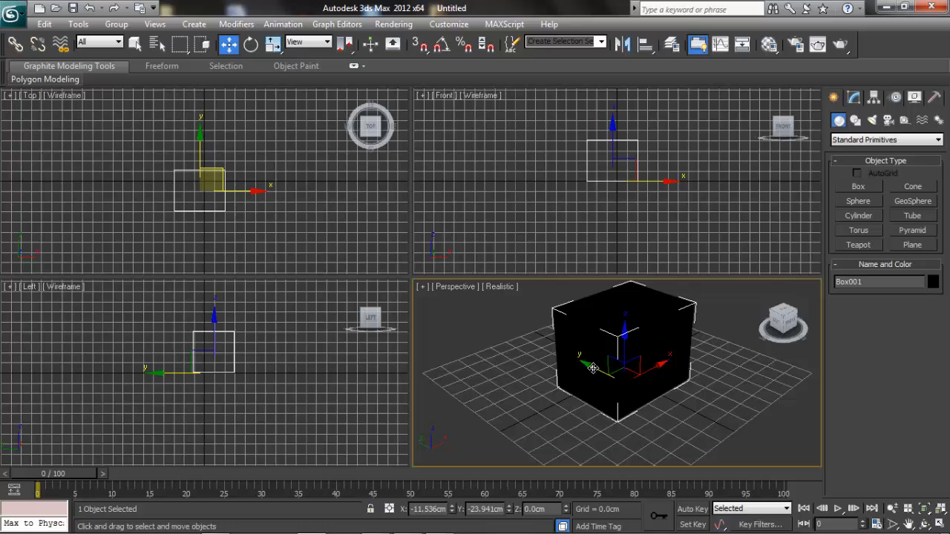
{"action": "left_click_drag", "start_coordinate": [594, 369], "coordinate": [596, 400]}
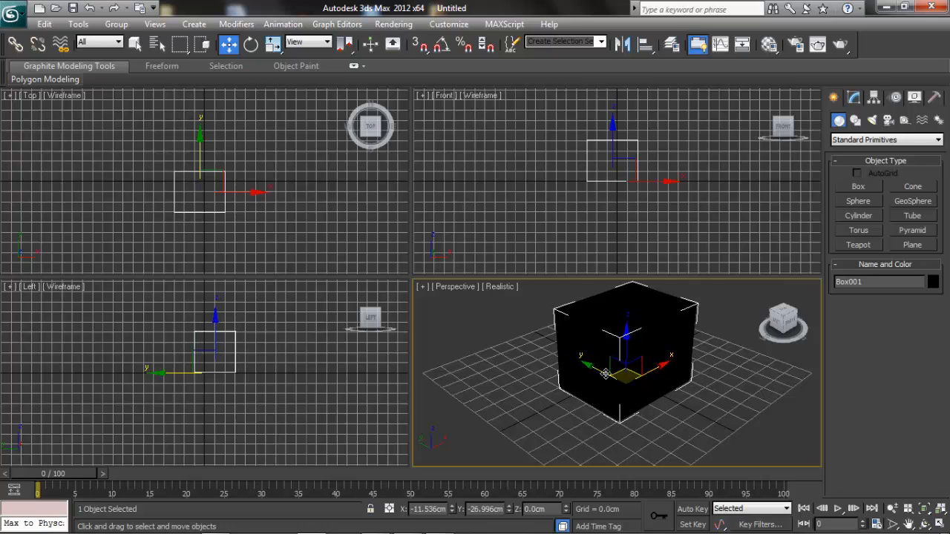
{"action": "left_click_drag", "start_coordinate": [625, 343], "coordinate": [648, 347]}
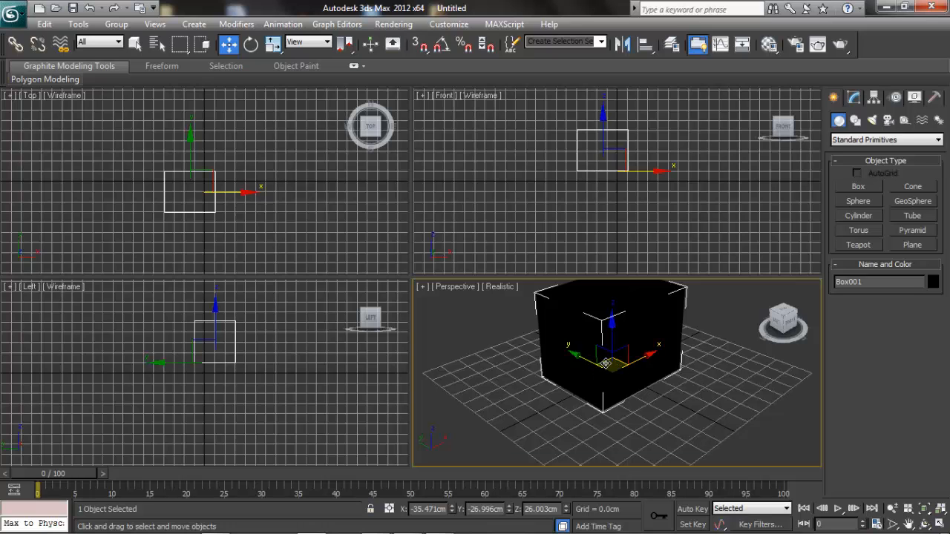
{"action": "left_click_drag", "start_coordinate": [606, 364], "coordinate": [603, 393]}
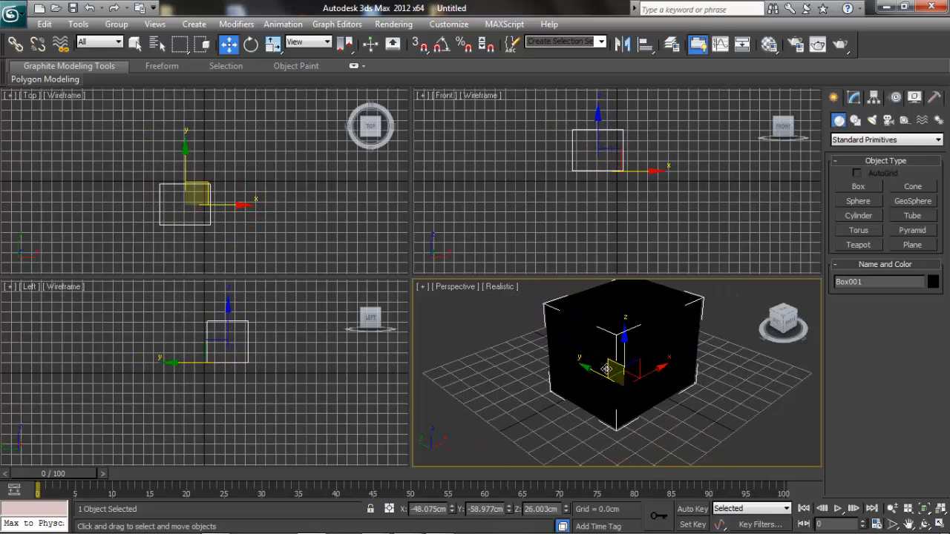
{"action": "left_click_drag", "start_coordinate": [612, 366], "coordinate": [627, 343]}
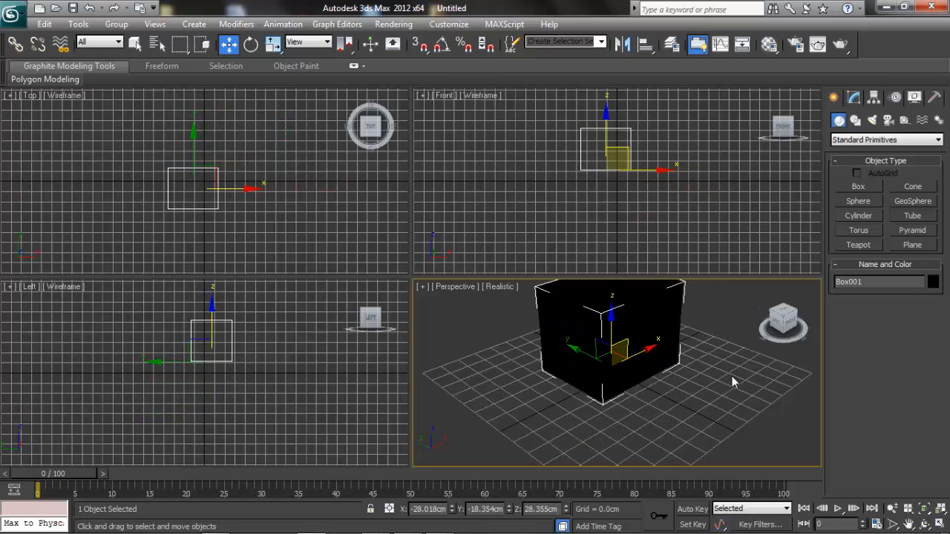
Step: Maximize the perspective viewport around the box and dismiss the antivirus notification
{"action": "scroll", "coordinate": [728, 368], "scroll_direction": "up", "scroll_amount": 3}
{"action": "scroll", "coordinate": [728, 368], "scroll_direction": "down", "scroll_amount": 3}
{"action": "key", "text": "alt+w"}
{"action": "middle_click_drag", "start_coordinate": [473, 220], "coordinate": [550, 334]}
{"action": "middle_click_drag", "start_coordinate": [593, 297], "coordinate": [577, 274]}
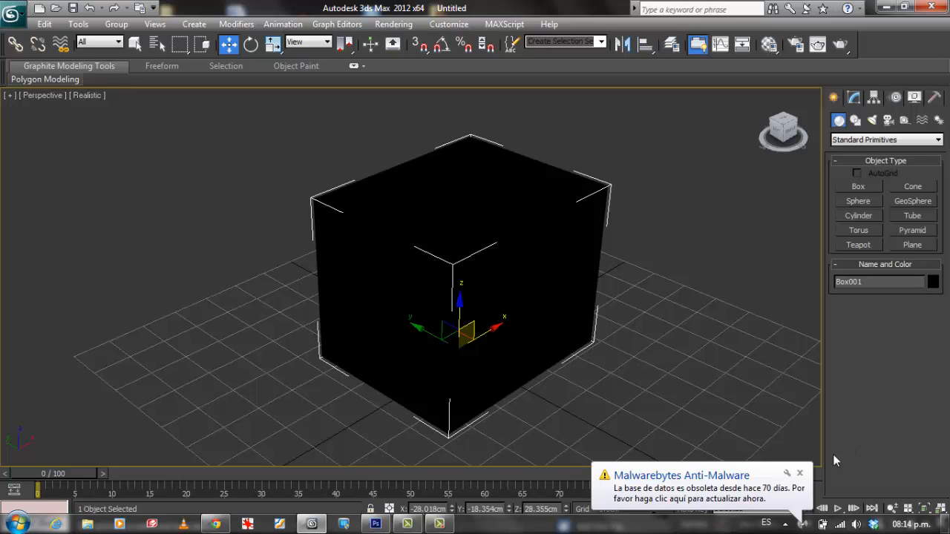
{"action": "left_click", "coordinate": [800, 473]}
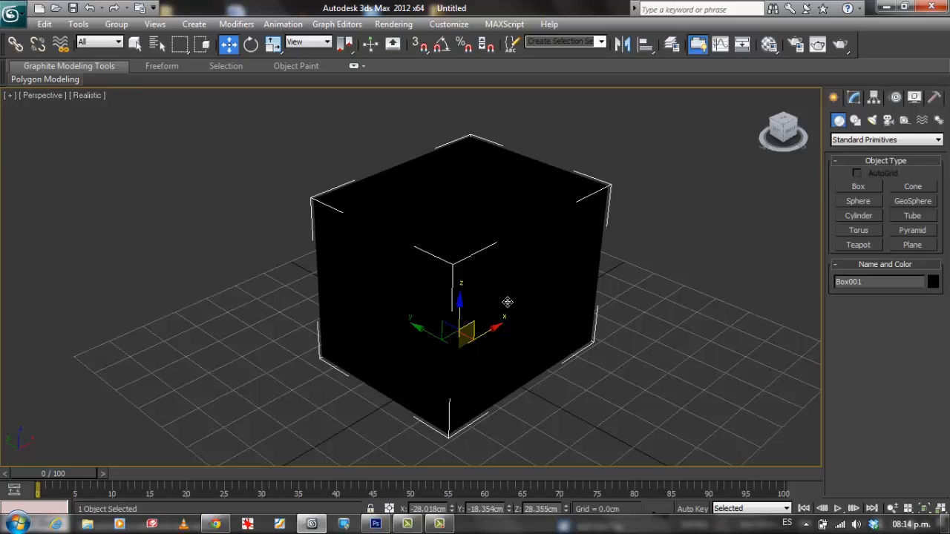
Step: Try rotating the box about 21 degrees around its Y axis, and then around its Z axis
{"action": "key", "text": "e"}
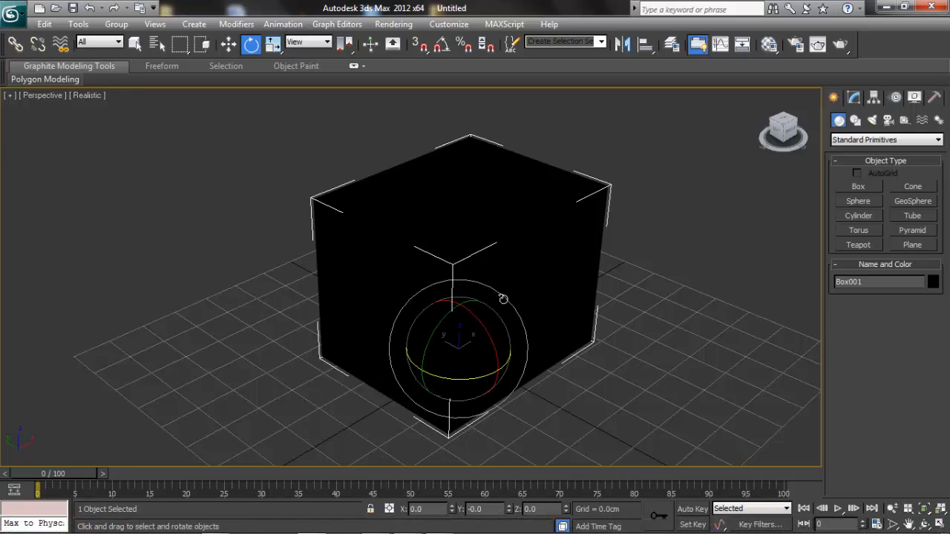
{"action": "key", "text": "r"}
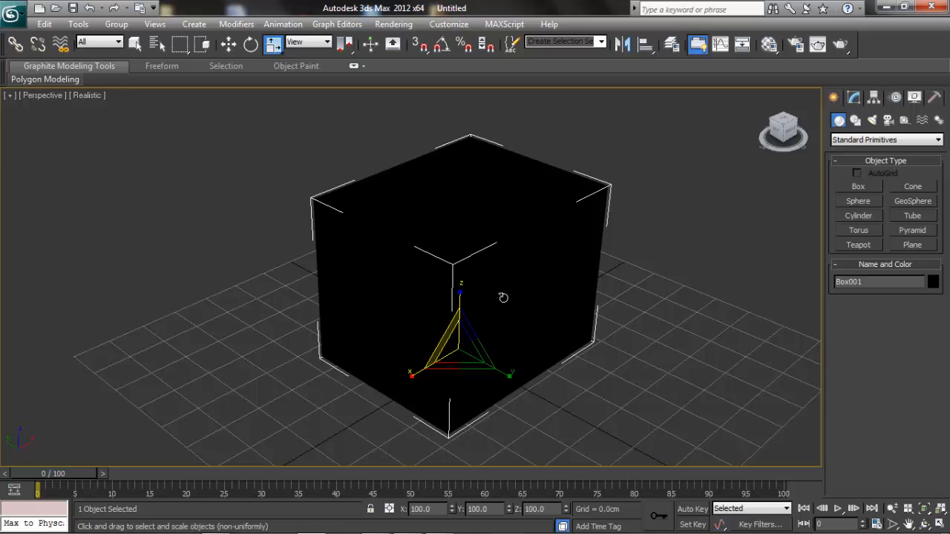
{"action": "key", "text": "e"}
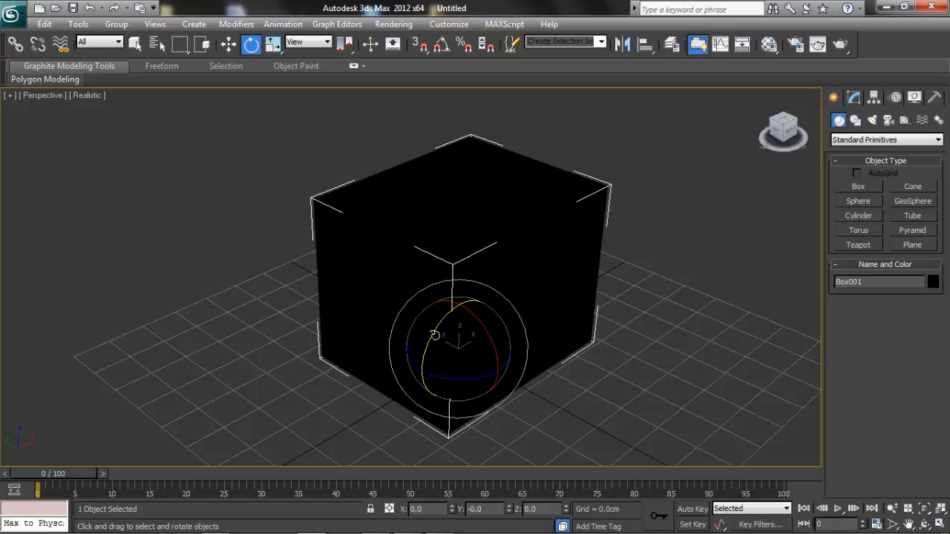
{"action": "left_click_drag", "start_coordinate": [435, 335], "coordinate": [464, 322]}
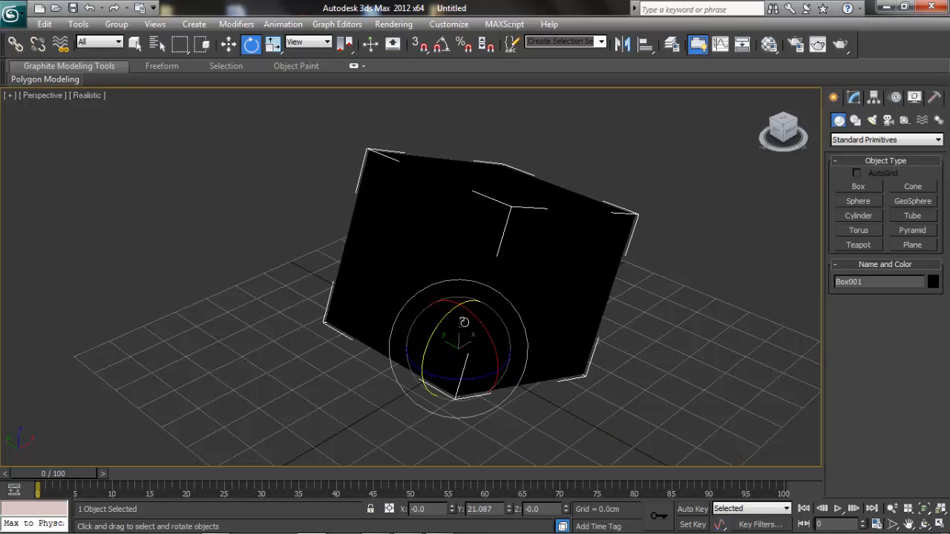
{"action": "right_click", "coordinate": [464, 322]}
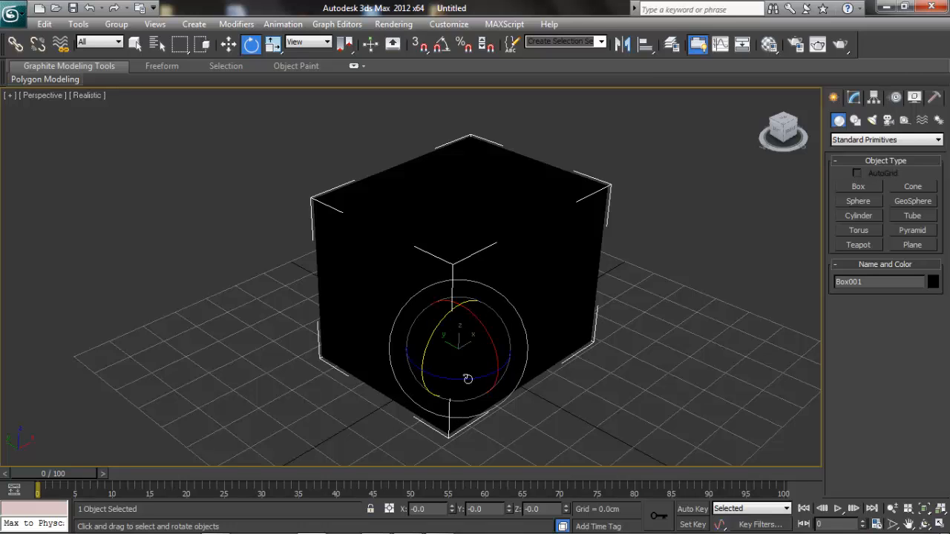
{"action": "left_click_drag", "start_coordinate": [456, 382], "coordinate": [512, 360]}
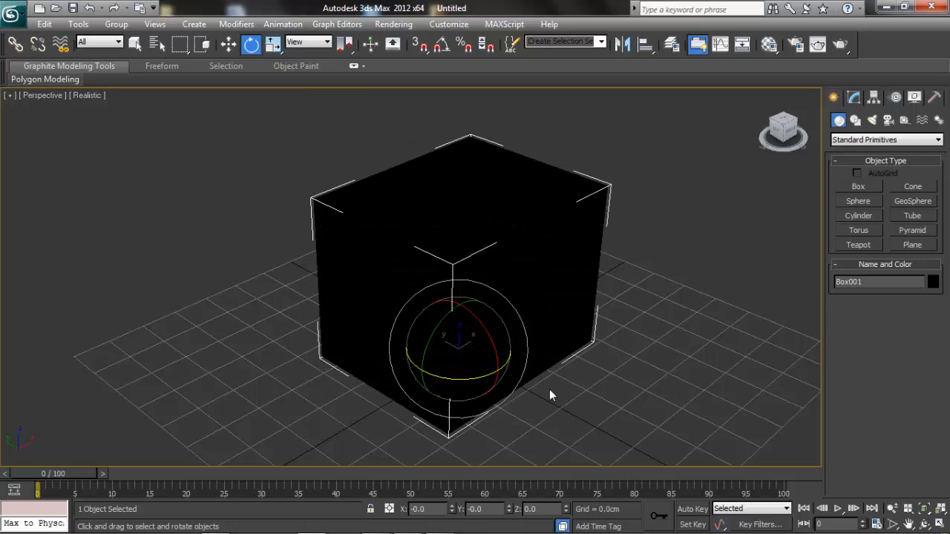
Step: Place the box at the origin with the Move tool by setting its X, Y and Z positions to 0 cm
{"action": "key", "text": "w"}
{"action": "middle_click_drag", "start_coordinate": [549, 396], "coordinate": [497, 348]}
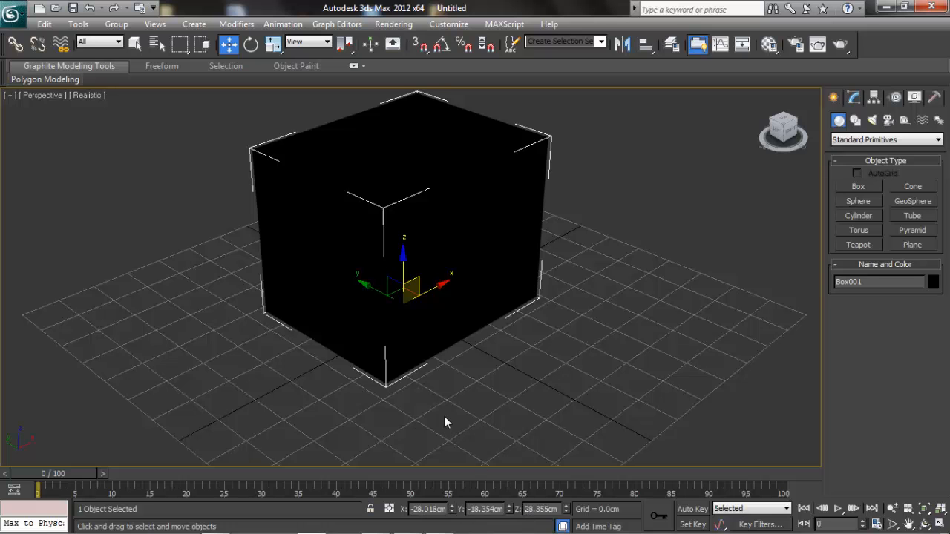
{"action": "scroll", "coordinate": [444, 422], "scroll_direction": "down", "scroll_amount": 2}
{"action": "middle_click_drag", "start_coordinate": [424, 388], "coordinate": [361, 378], "text": "alt"}
{"action": "scroll", "coordinate": [424, 311], "scroll_direction": "up", "scroll_amount": 5}
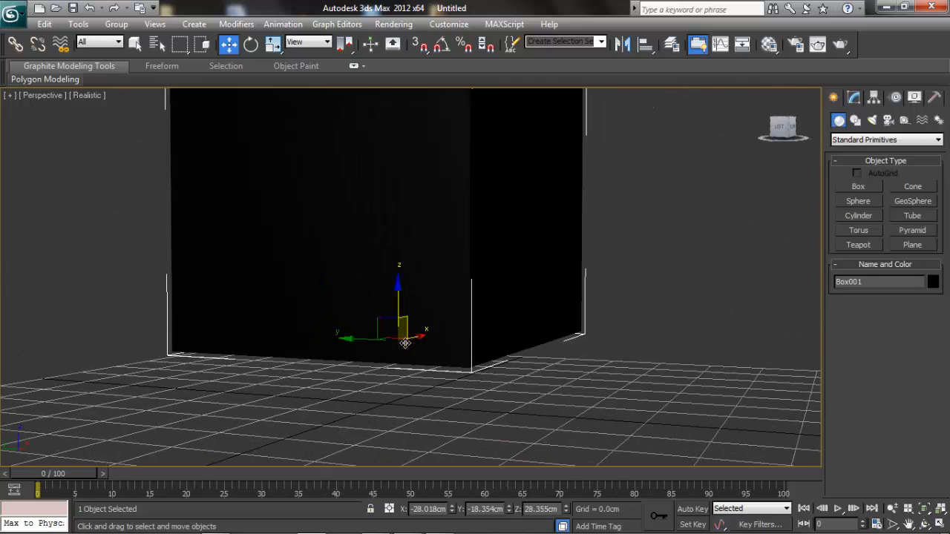
{"action": "middle_click_drag", "start_coordinate": [394, 323], "coordinate": [371, 358], "text": "alt"}
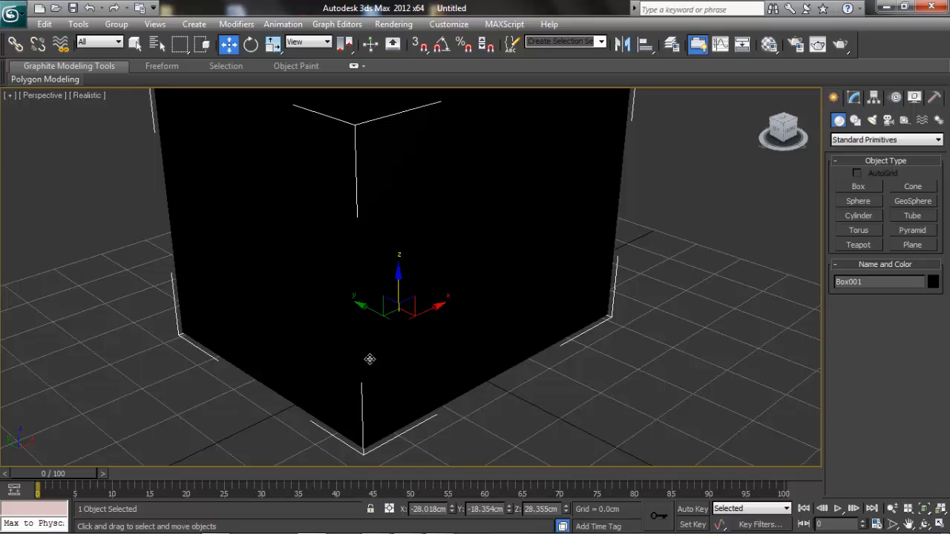
{"action": "left_click", "coordinate": [402, 309]}
{"action": "double_click", "coordinate": [427, 509]}
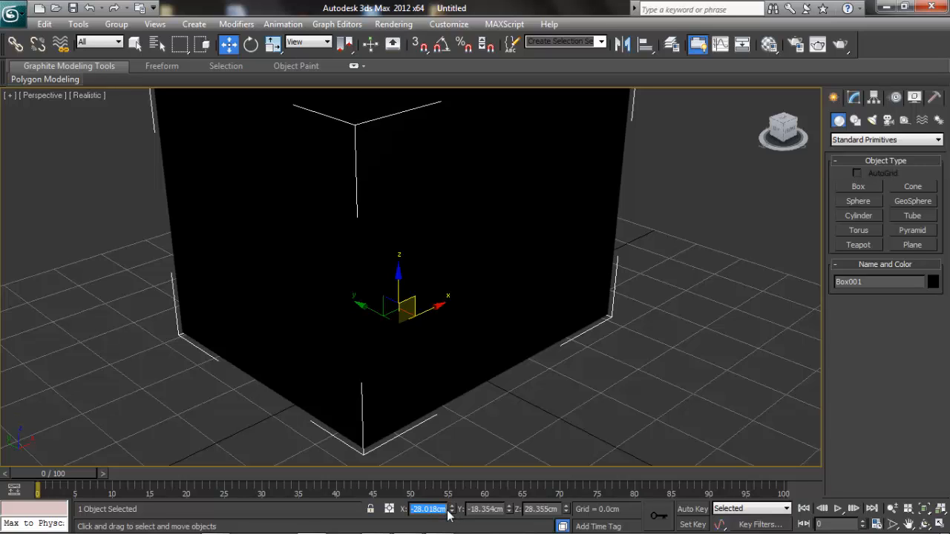
{"action": "type", "text": "0"}
{"action": "key", "text": "Return"}
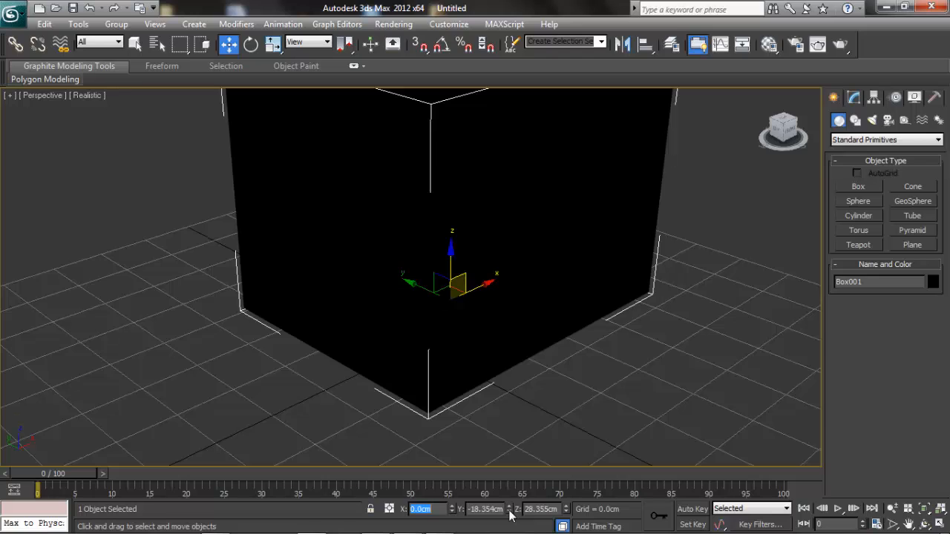
{"action": "right_click", "coordinate": [510, 512]}
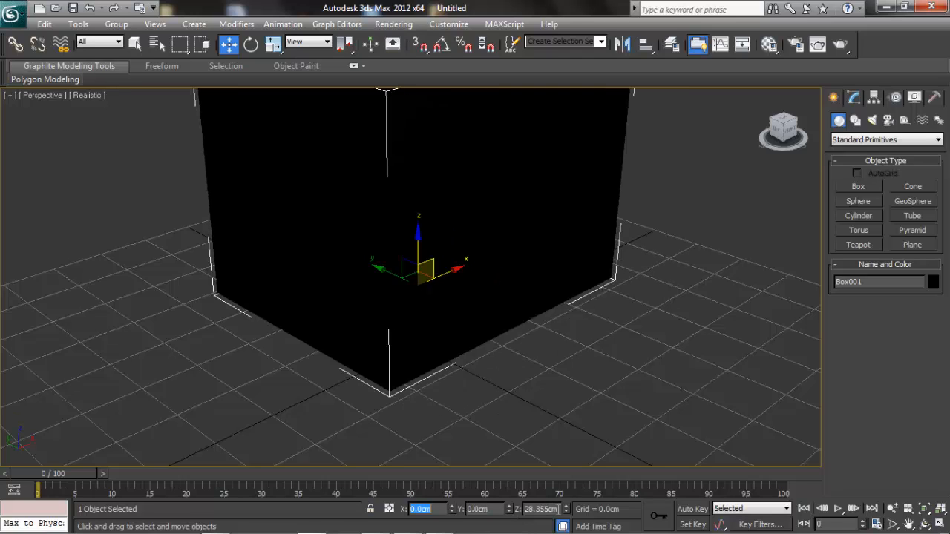
{"action": "right_click", "coordinate": [567, 510]}
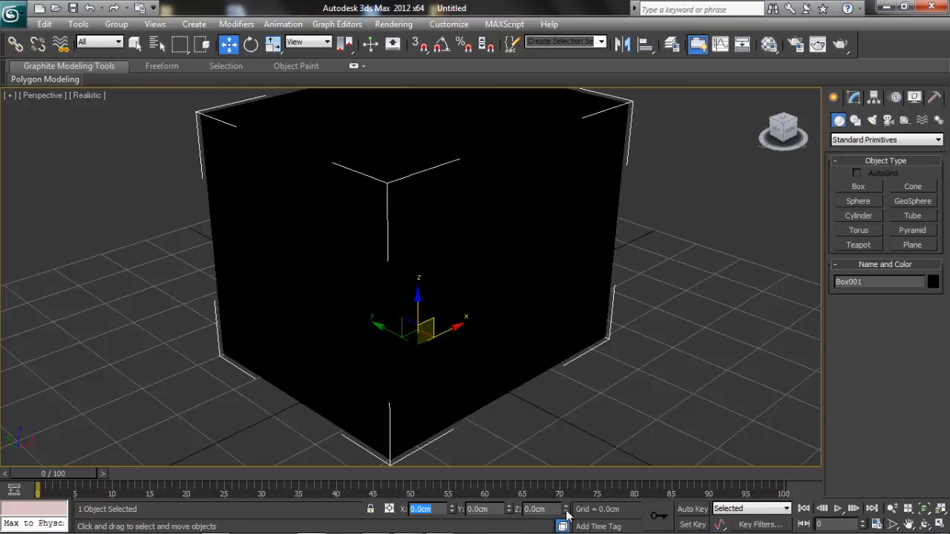
{"action": "left_click", "coordinate": [549, 417]}
{"action": "scroll", "coordinate": [435, 269], "scroll_direction": "down", "scroll_amount": 3}
{"action": "left_click", "coordinate": [381, 358]}
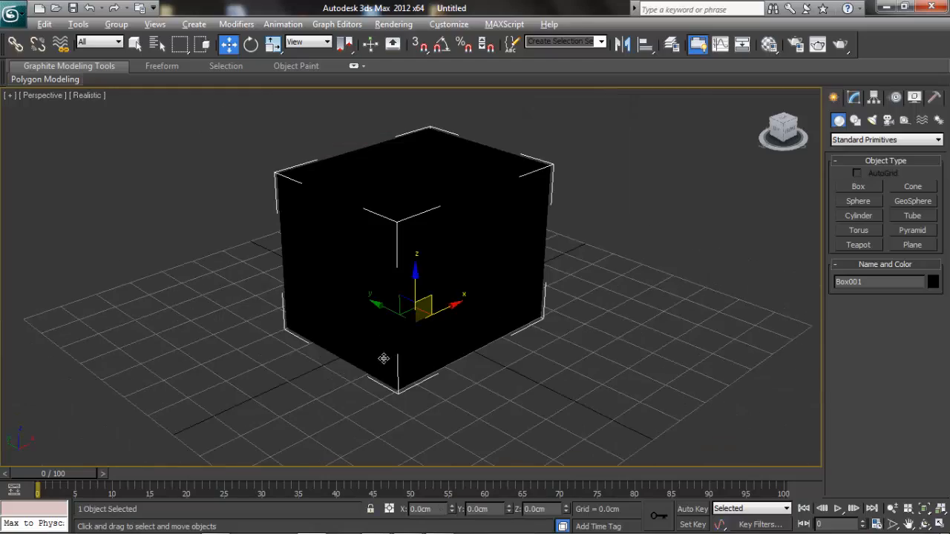
{"action": "middle_click_drag", "start_coordinate": [382, 358], "coordinate": [552, 297], "text": "alt"}
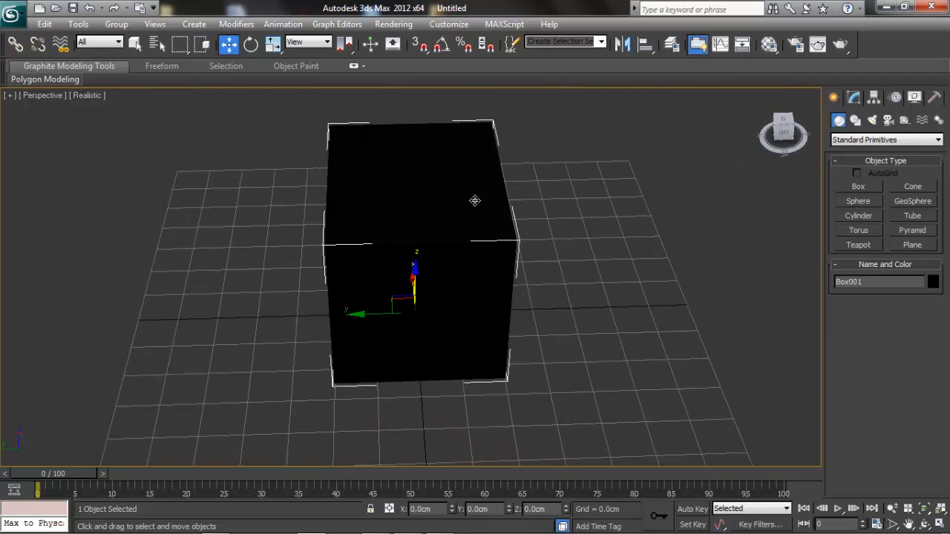
{"action": "scroll", "coordinate": [475, 198], "scroll_direction": "up", "scroll_amount": 3}
{"action": "middle_click_drag", "start_coordinate": [475, 199], "coordinate": [435, 245]}
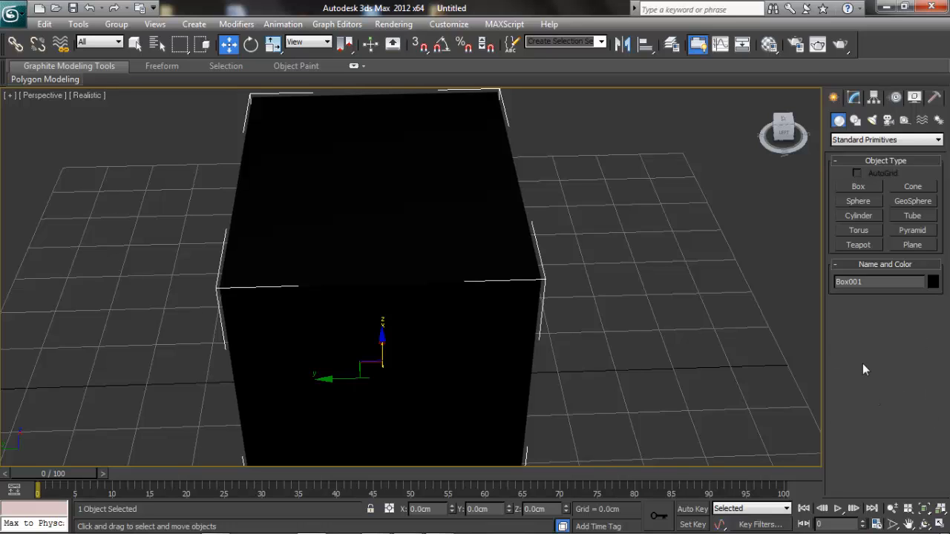
{"action": "scroll", "coordinate": [648, 360], "scroll_direction": "down", "scroll_amount": 5}
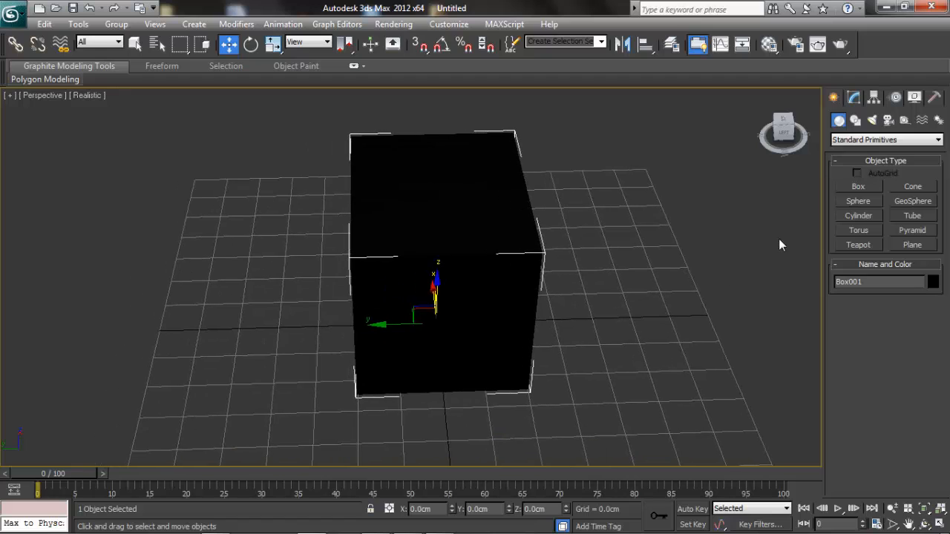
Step: Set the box's length, width and height parameters to 100 cm each
{"action": "left_click", "coordinate": [854, 97]}
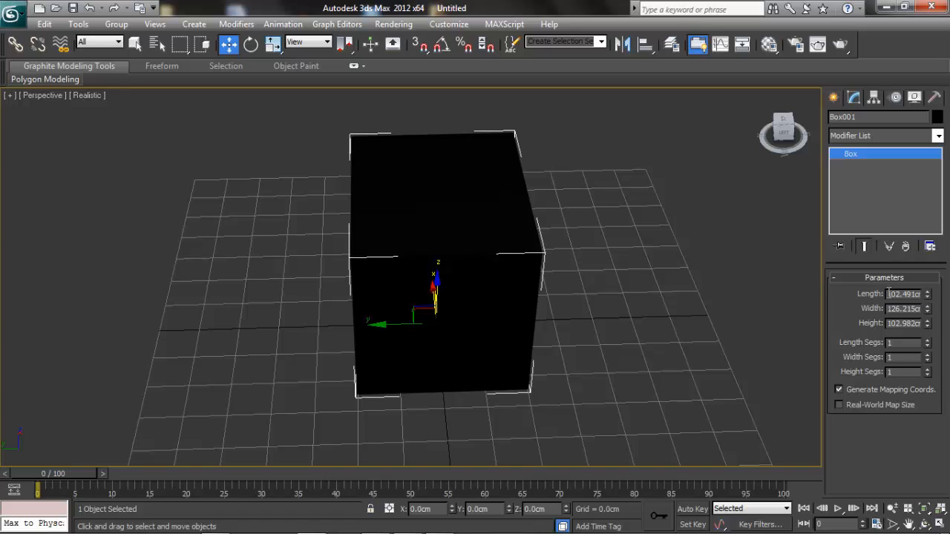
{"action": "left_click_drag", "start_coordinate": [889, 294], "coordinate": [928, 300]}
{"action": "type", "text": "100"}
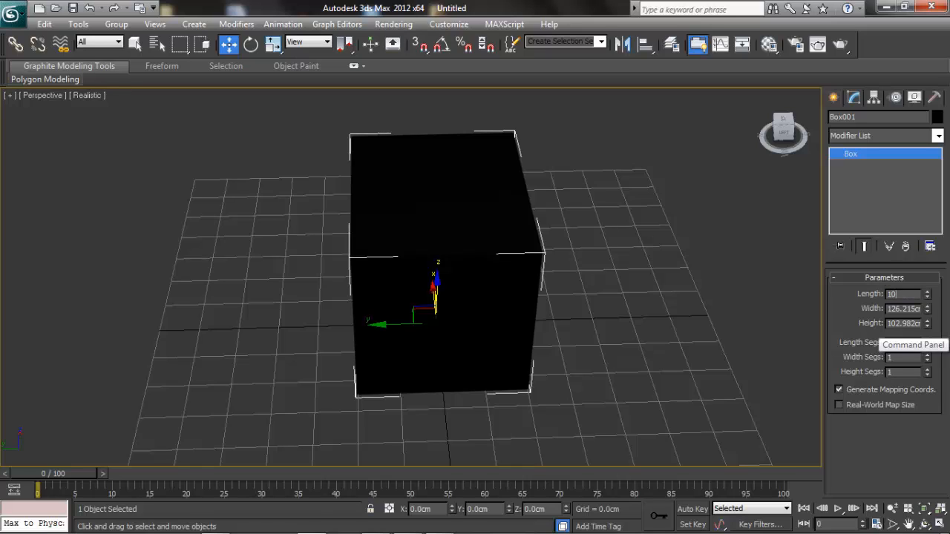
{"action": "key", "text": "Return"}
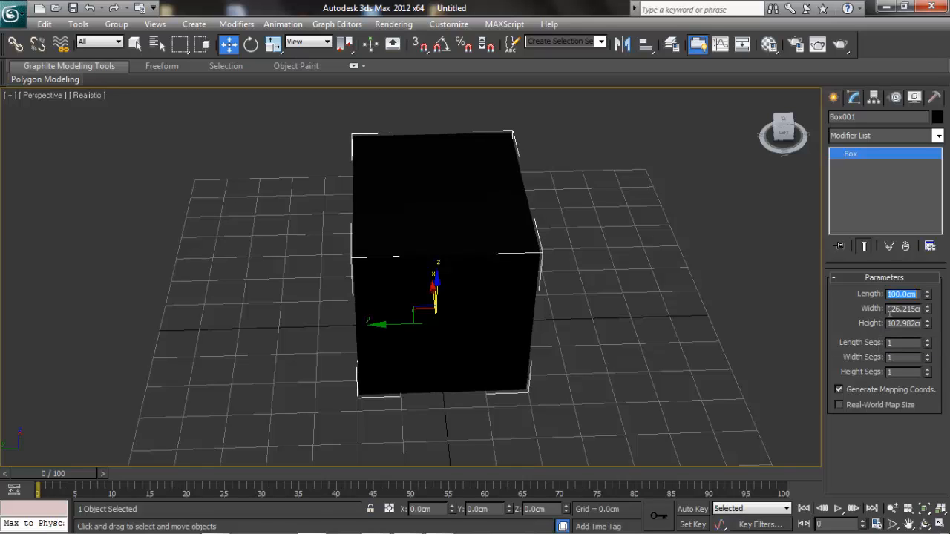
{"action": "key", "text": "Tab"}
{"action": "type", "text": "100"}
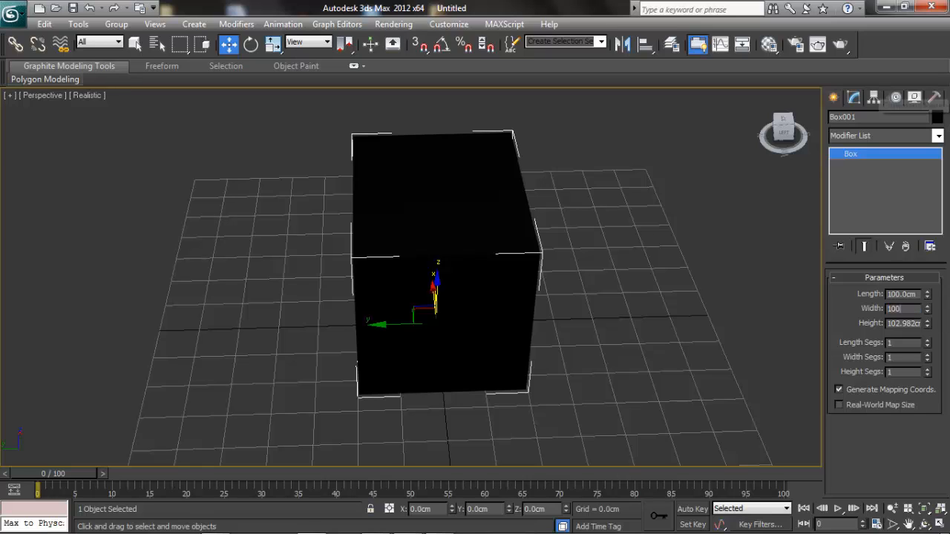
{"action": "key", "text": "Return"}
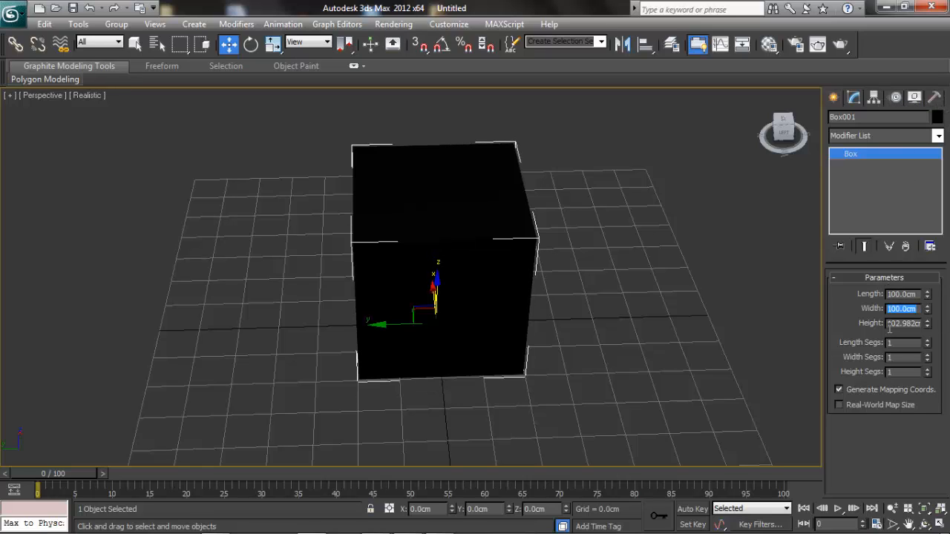
{"action": "key", "text": "Tab"}
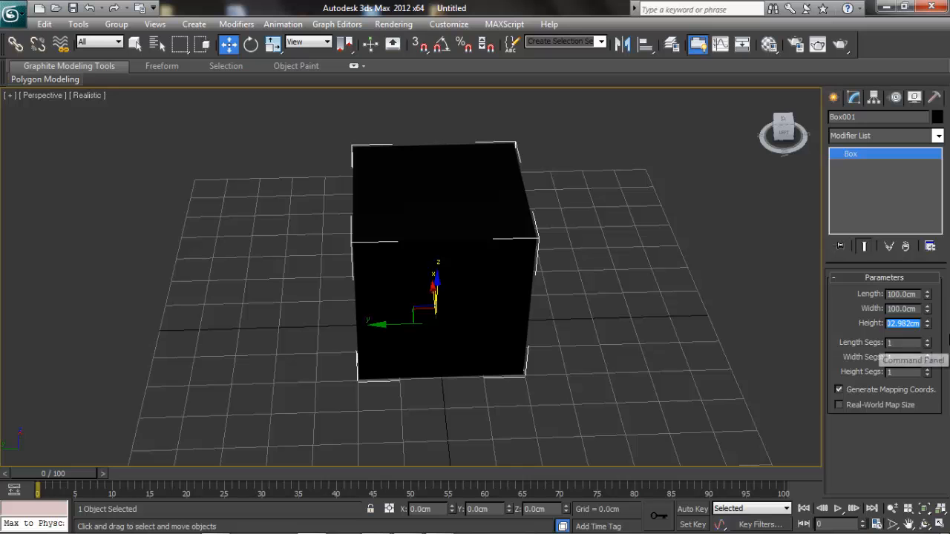
{"action": "type", "text": "100"}
{"action": "key", "text": "Return"}
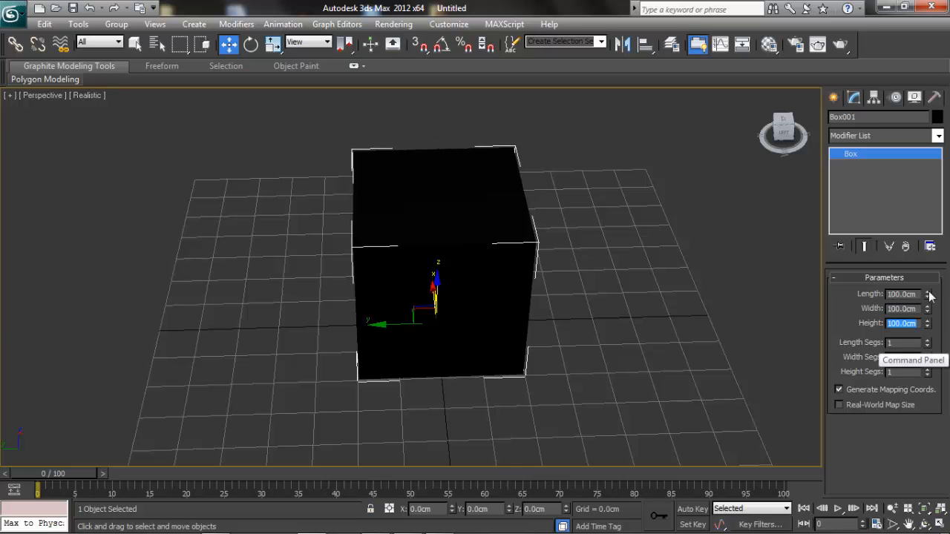
{"action": "middle_click_drag", "start_coordinate": [512, 223], "coordinate": [601, 209], "text": "alt"}
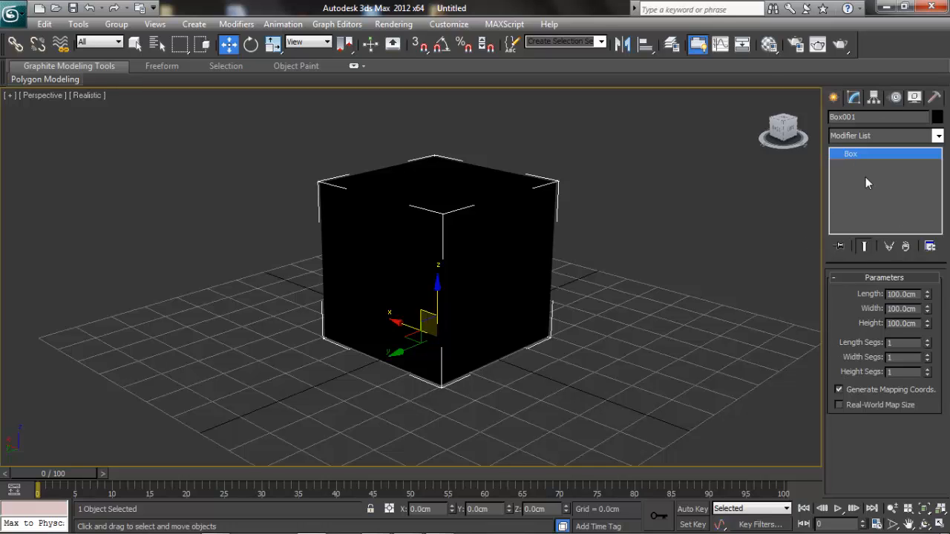
Step: Try the wireframe and edged-faces displays of the box, and return the perspective viewport to plain Realistic shading
{"action": "left_click", "coordinate": [869, 119]}
{"action": "middle_click_drag", "start_coordinate": [577, 319], "coordinate": [594, 321]}
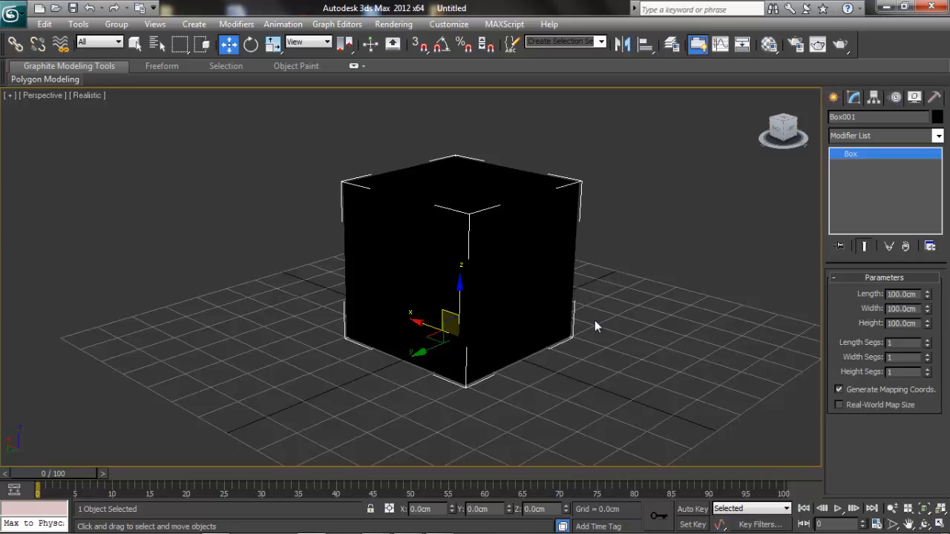
{"action": "key", "text": "F3"}
{"action": "key", "text": "F3"}
{"action": "key", "text": "F4"}
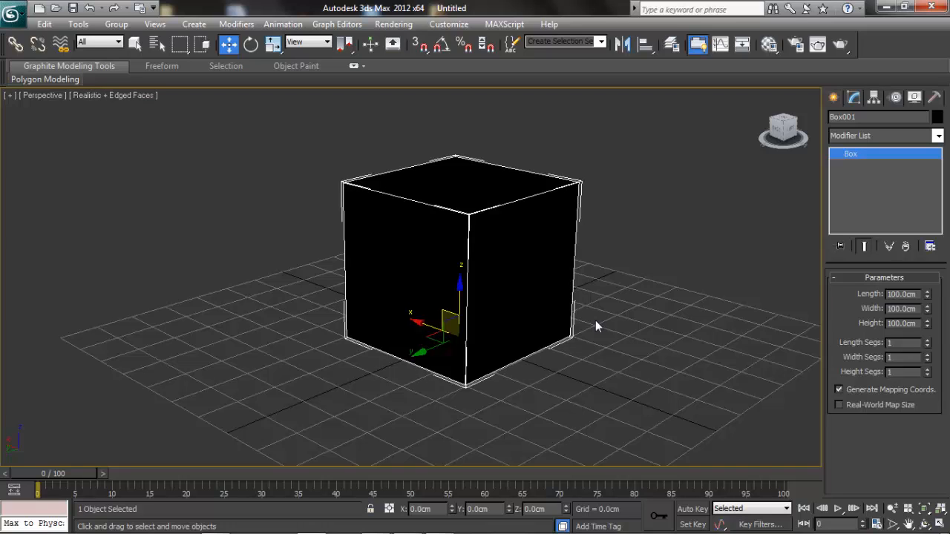
{"action": "key", "text": "F4"}
{"action": "scroll", "coordinate": [594, 320], "scroll_direction": "up", "scroll_amount": 3}
{"action": "middle_click_drag", "start_coordinate": [594, 316], "coordinate": [517, 289]}
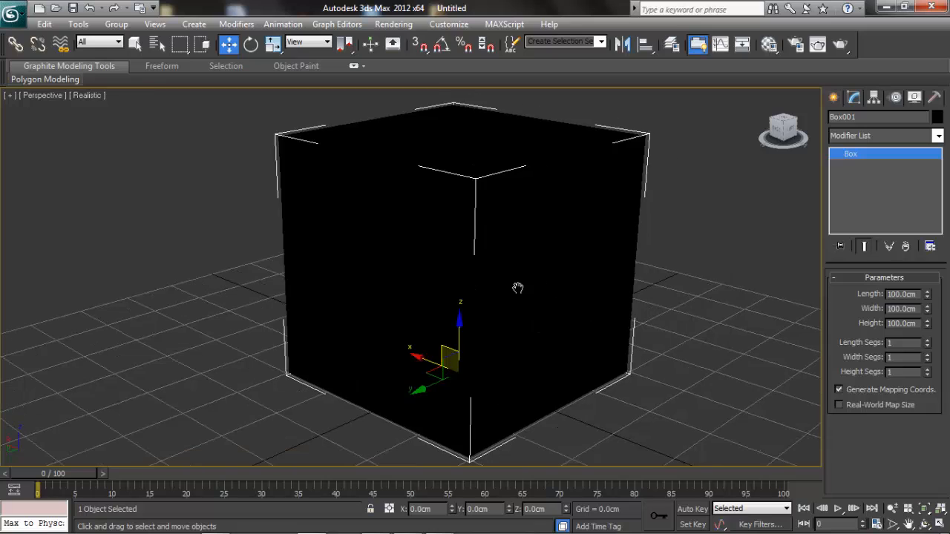
{"action": "key", "text": "F3"}
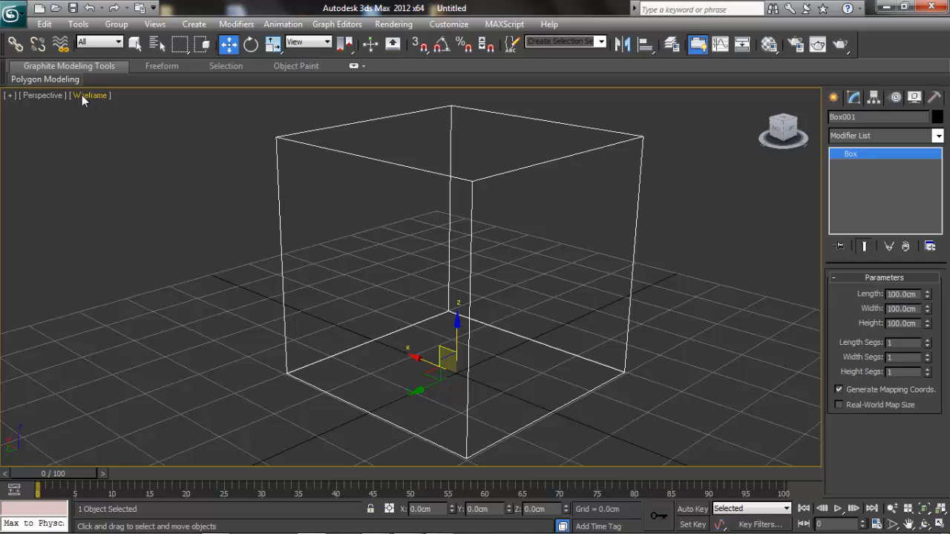
{"action": "middle_click_drag", "start_coordinate": [407, 160], "coordinate": [502, 199], "text": "alt"}
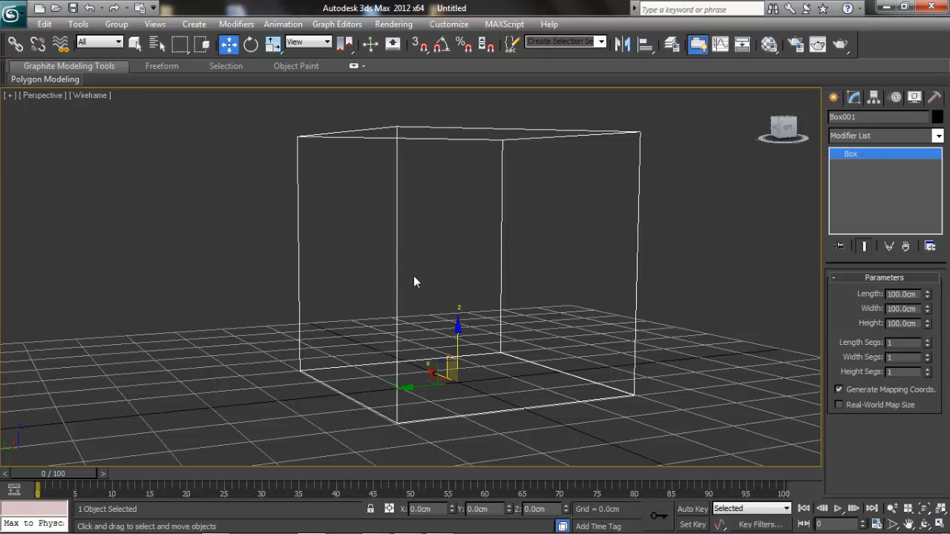
{"action": "key", "text": "F3"}
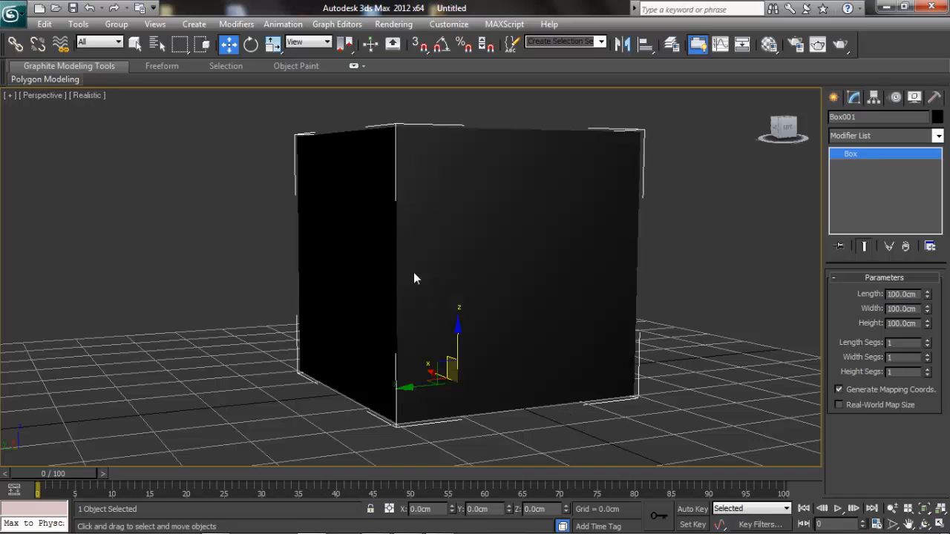
Step: Turn on edged faces in the perspective viewport and reselect the box
{"action": "left_click", "coordinate": [273, 150]}
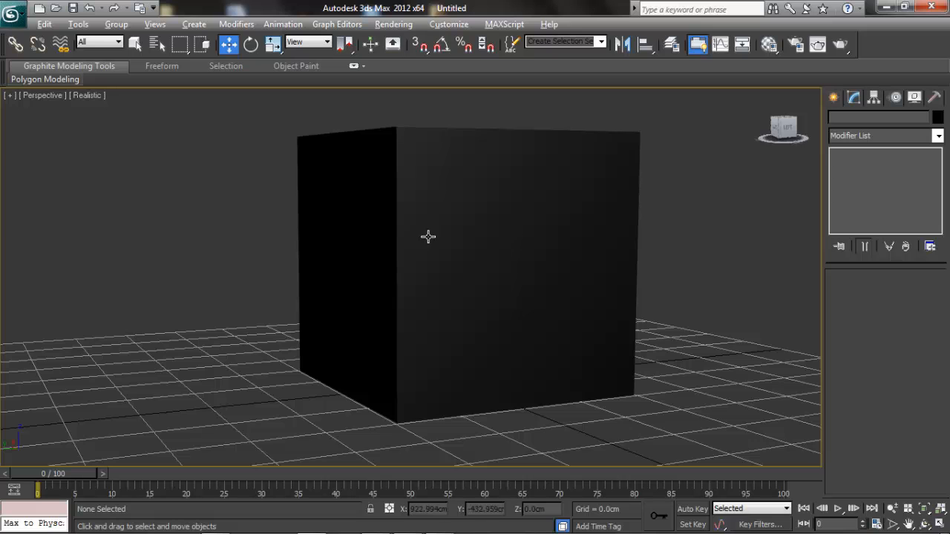
{"action": "middle_click_drag", "start_coordinate": [428, 236], "coordinate": [445, 261], "text": "alt"}
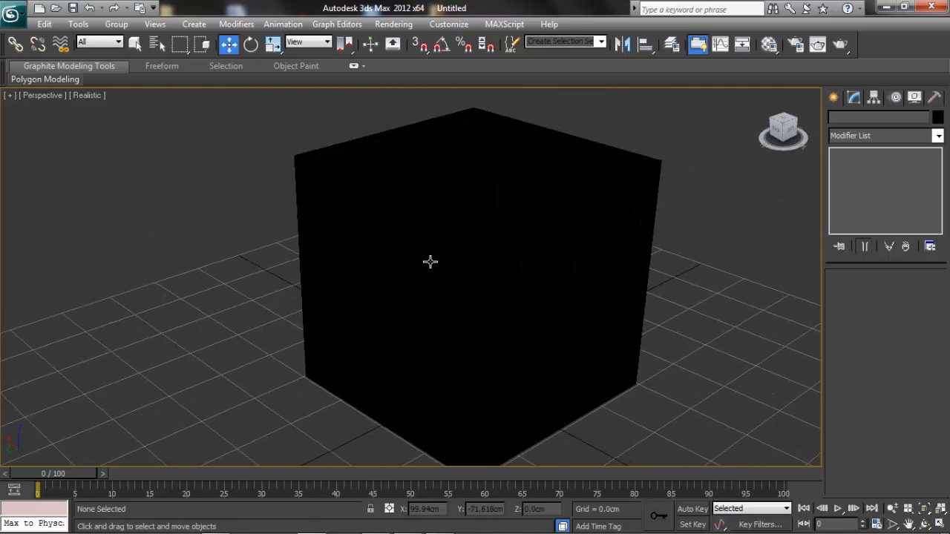
{"action": "key", "text": "F4"}
{"action": "left_click", "coordinate": [374, 165]}
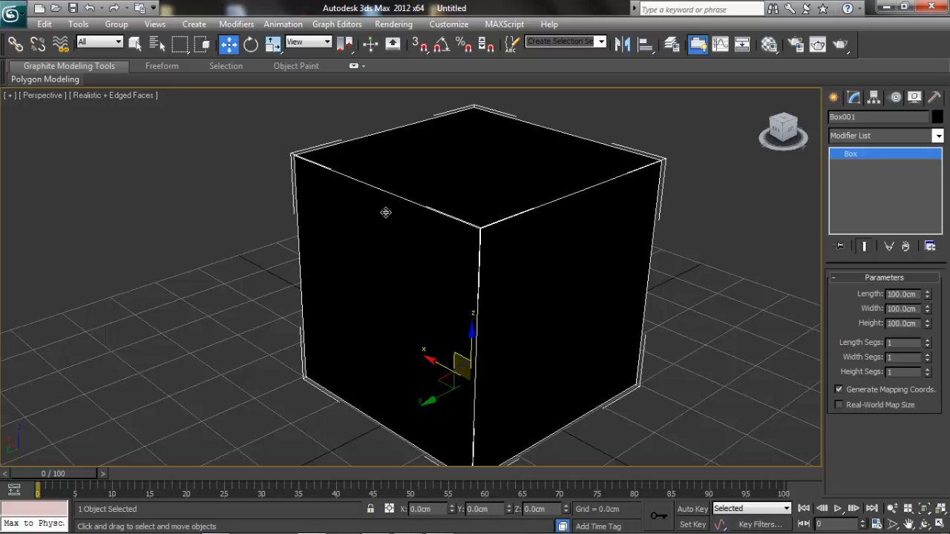
{"action": "middle_click_drag", "start_coordinate": [385, 212], "coordinate": [146, 108], "text": "alt"}
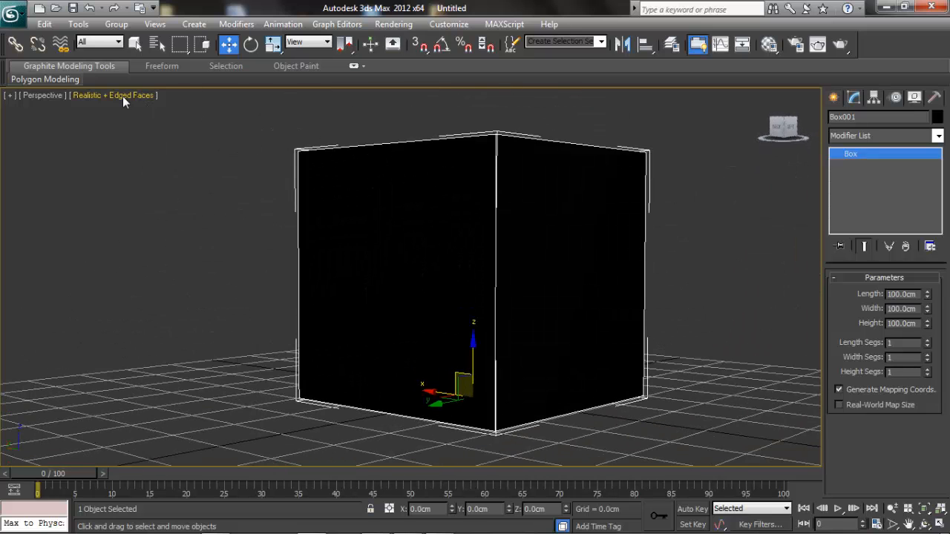
Step: Switch the perspective viewport's visual style from Realistic to Shaded, keeping Edged Faces on
{"action": "left_click", "coordinate": [123, 99]}
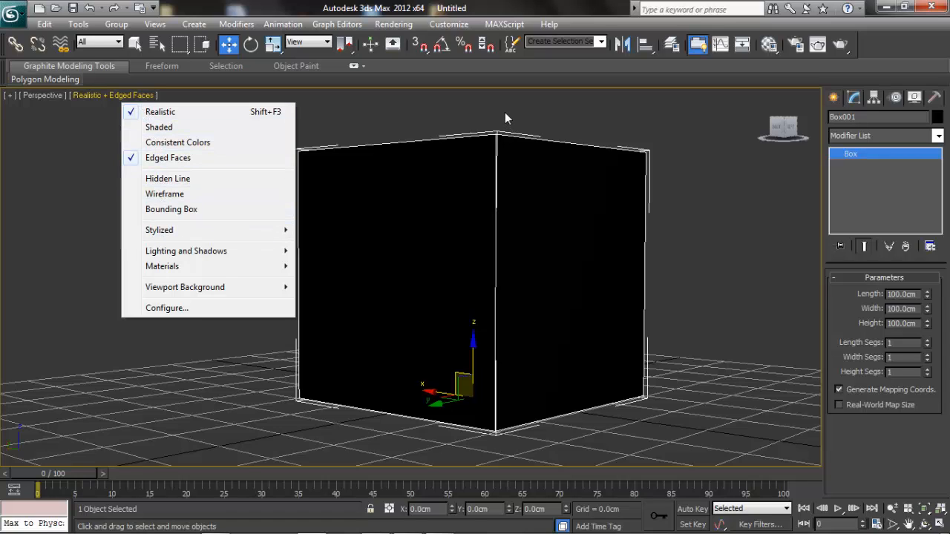
{"action": "left_click", "coordinate": [180, 128]}
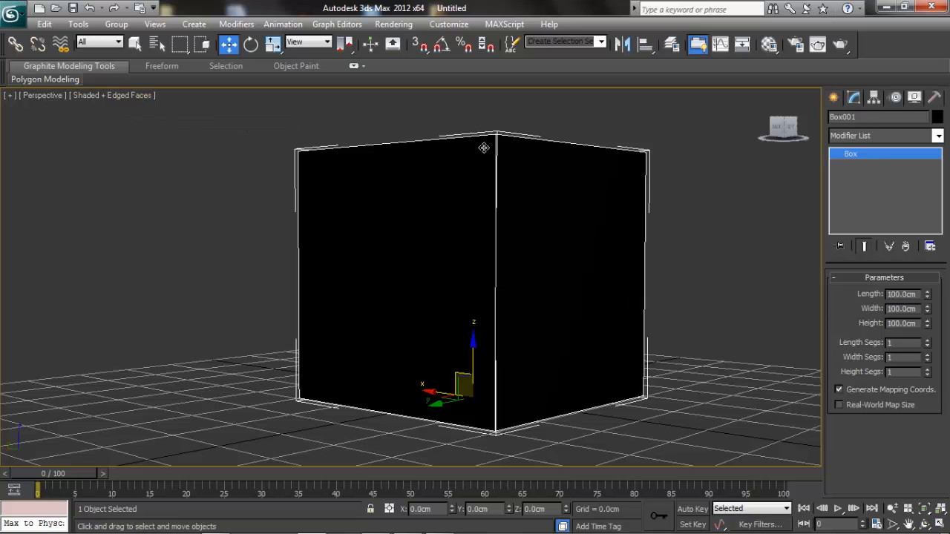
{"action": "middle_click_drag", "start_coordinate": [487, 155], "coordinate": [465, 179], "text": "alt"}
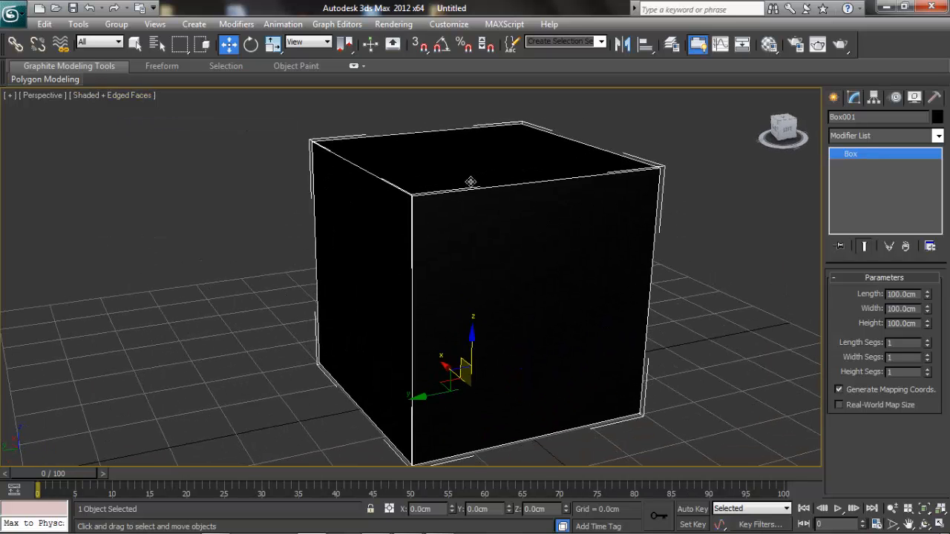
Step: Try subdividing the box by setting its length, width and height segments to 2 each
{"action": "middle_click_drag", "start_coordinate": [505, 197], "coordinate": [493, 185]}
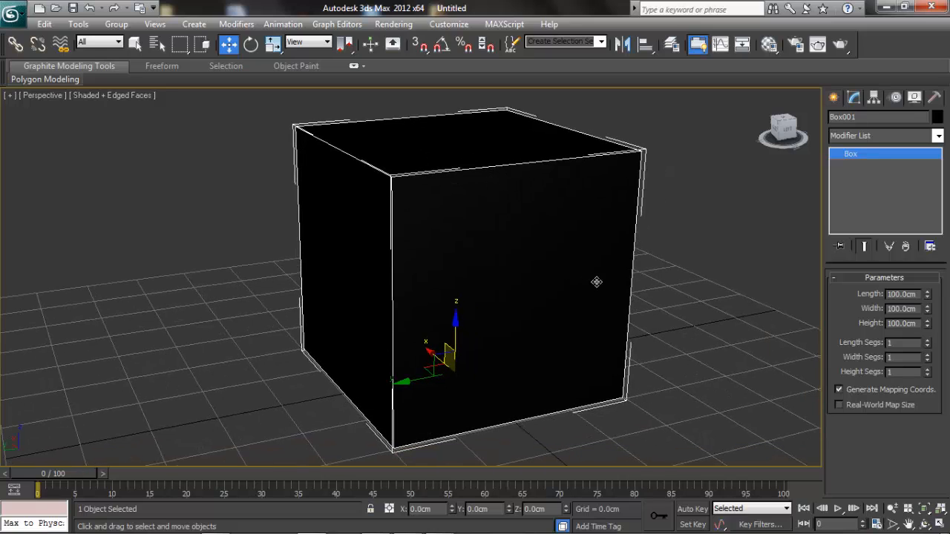
{"action": "double_click", "coordinate": [893, 342]}
{"action": "type", "text": "2"}
{"action": "left_click", "coordinate": [890, 357]}
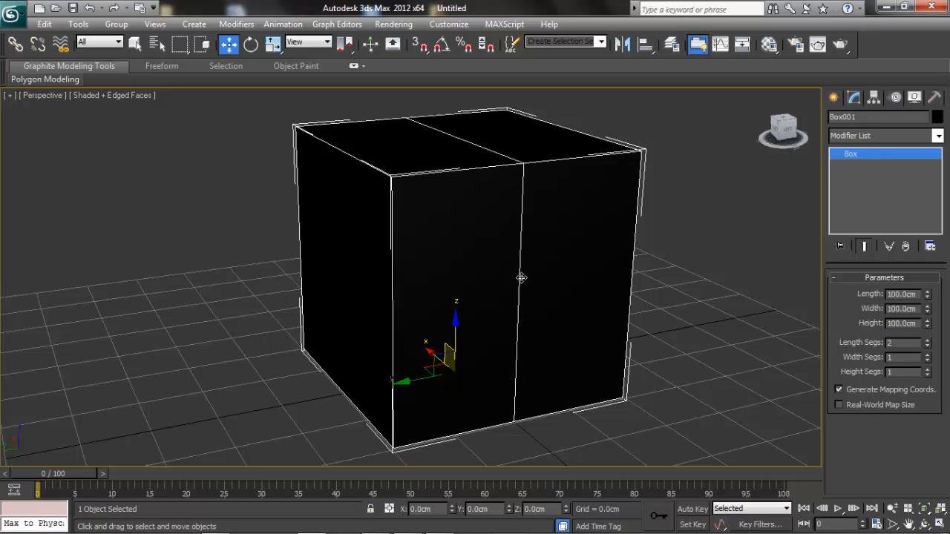
{"action": "mouse_move", "coordinate": [500, 278]}
{"action": "middle_mouse_down", "text": "alt"}
{"action": "mouse_move", "coordinate": [475, 374]}
{"action": "mouse_move", "coordinate": [483, 289]}
{"action": "middle_mouse_up", "text": "alt"}
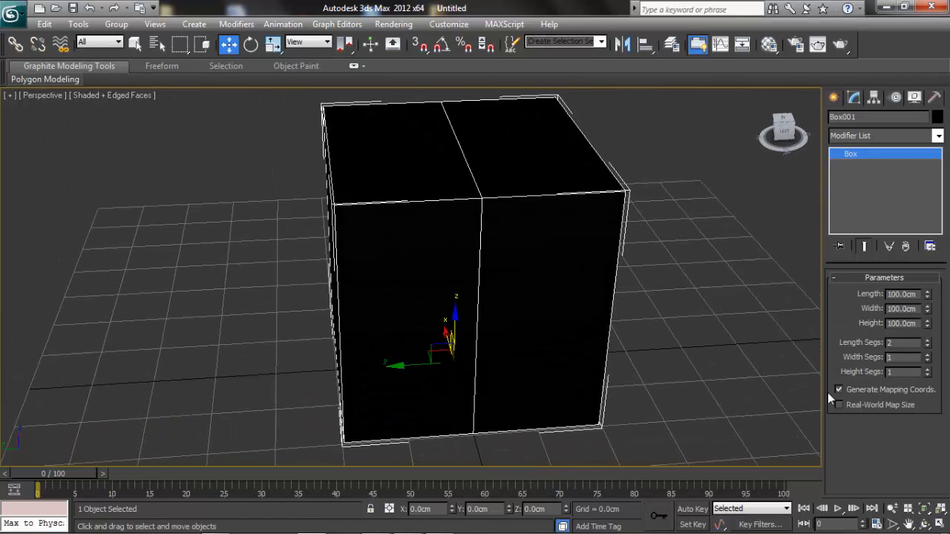
{"action": "type", "text": "2"}
{"action": "key", "text": "Return"}
{"action": "middle_click_drag", "start_coordinate": [439, 326], "coordinate": [608, 334], "text": "alt"}
{"action": "double_click", "coordinate": [898, 372]}
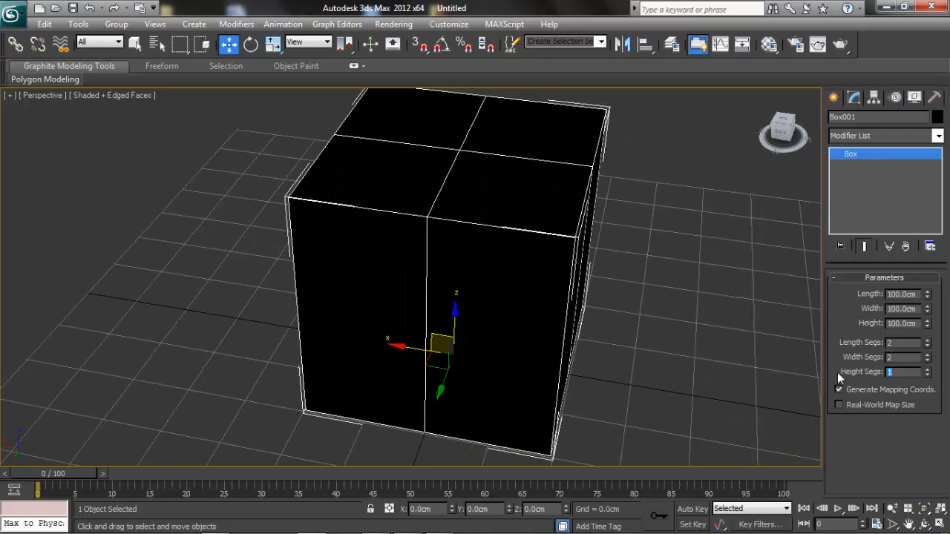
{"action": "type", "text": "2"}
{"action": "key", "text": "Return"}
{"action": "middle_click_drag", "start_coordinate": [605, 360], "coordinate": [467, 220], "text": "alt"}
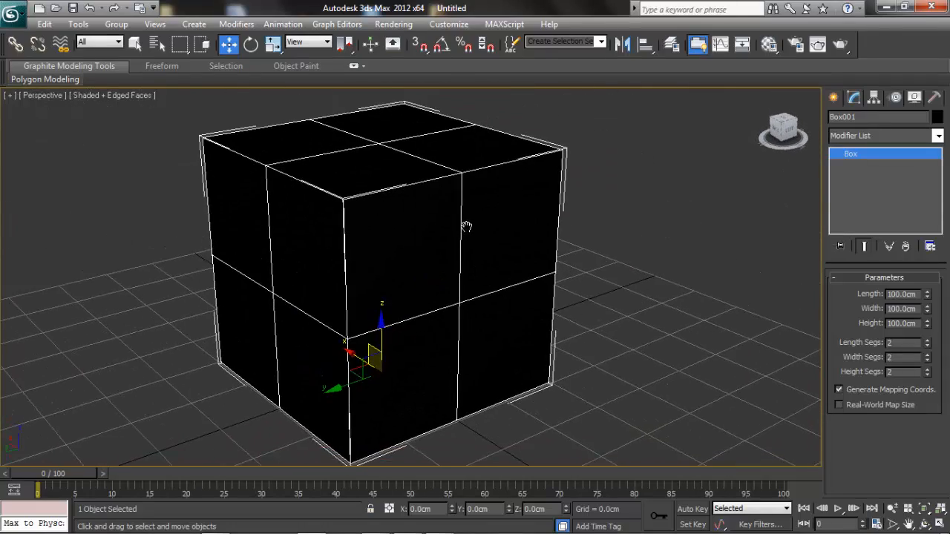
Step: Reset the box's length, width and height segments to 1 each
{"action": "scroll", "coordinate": [467, 220], "scroll_direction": "down", "scroll_amount": 4}
{"action": "double_click", "coordinate": [904, 343]}
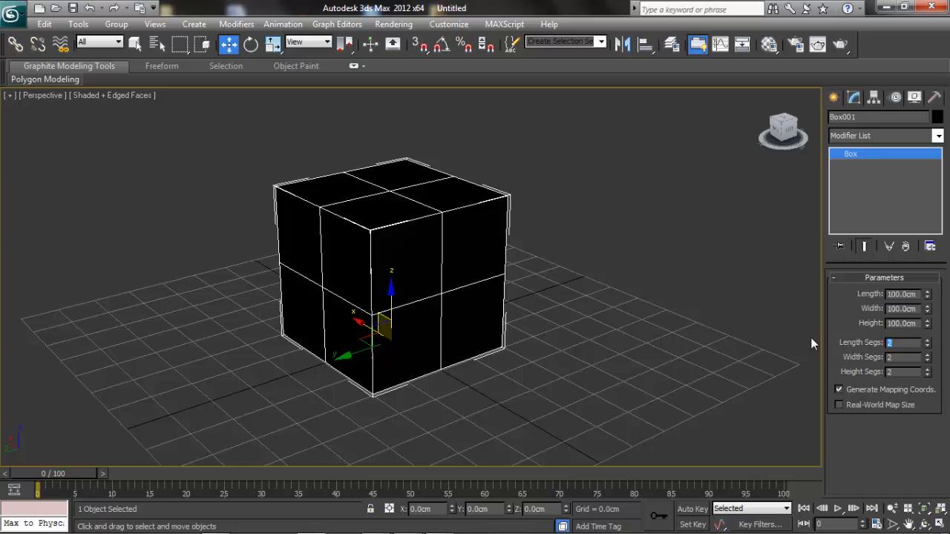
{"action": "type", "text": "1"}
{"action": "double_click", "coordinate": [900, 358]}
{"action": "type", "text": "1"}
{"action": "double_click", "coordinate": [900, 372]}
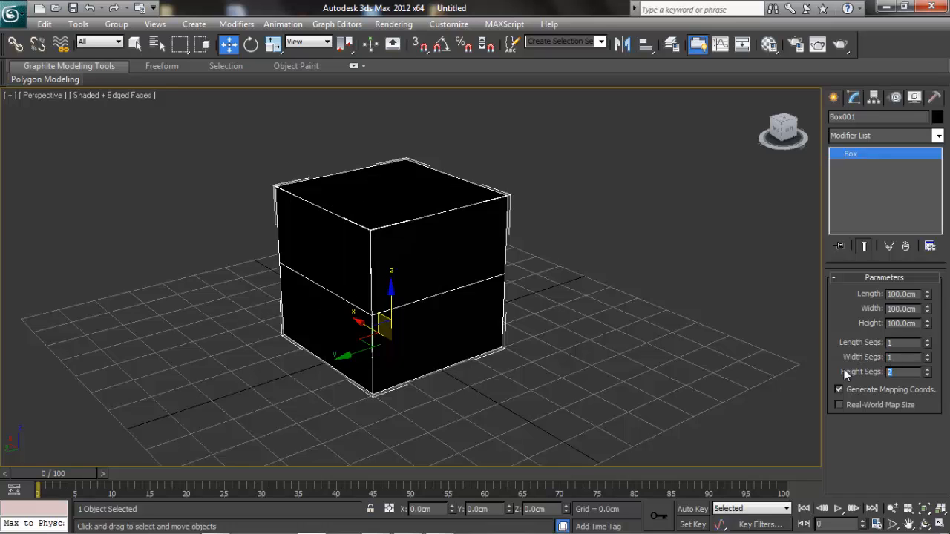
{"action": "type", "text": "1"}
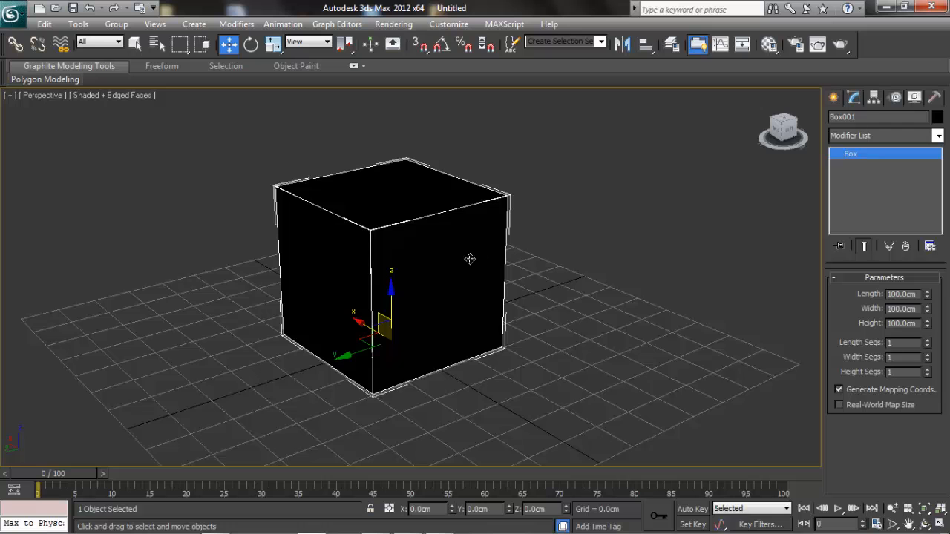
Step: Change the box's object color to the yellow-orange swatch of the 3ds Max palette, and reselect the box after checking it
{"action": "middle_click_drag", "start_coordinate": [403, 262], "coordinate": [419, 240], "text": "alt"}
{"action": "scroll", "coordinate": [419, 241], "scroll_direction": "up", "scroll_amount": 5}
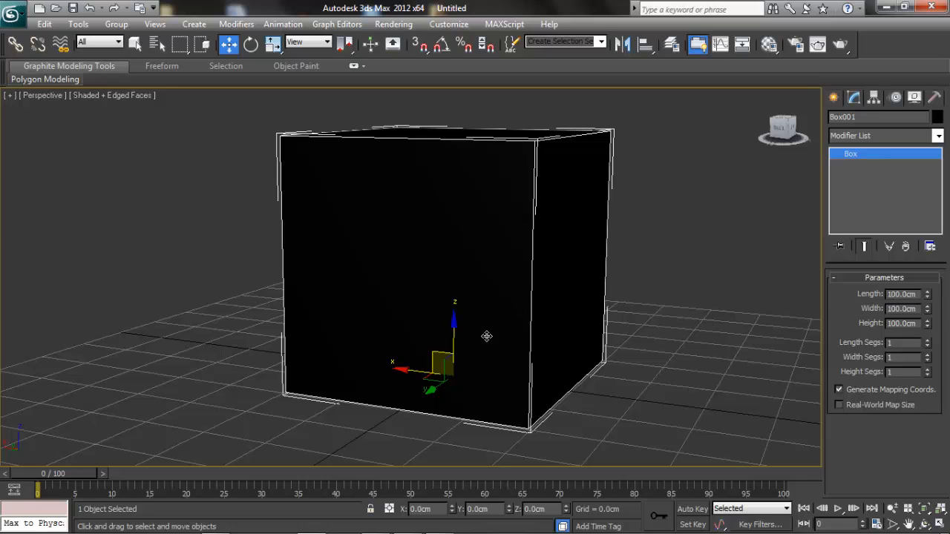
{"action": "left_click", "coordinate": [861, 118]}
{"action": "left_click", "coordinate": [938, 117]}
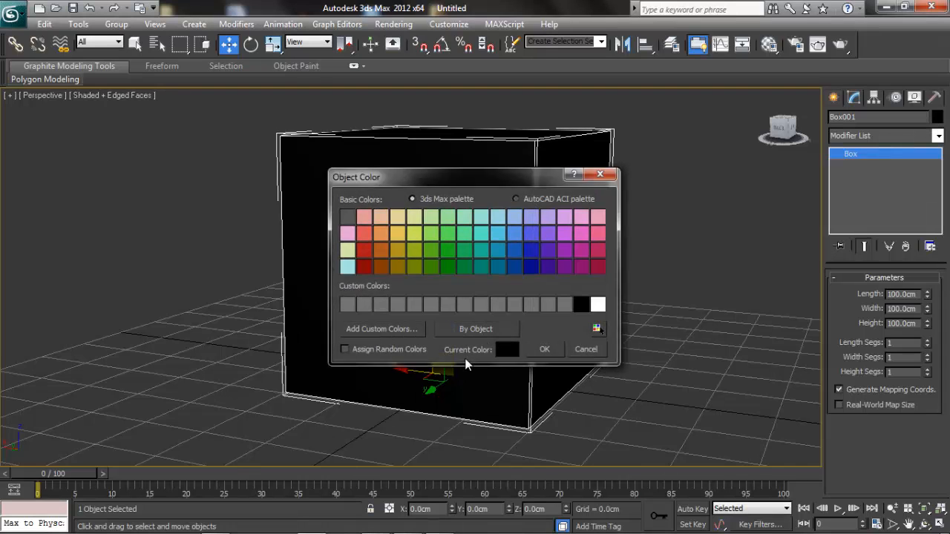
{"action": "left_click", "coordinate": [401, 235]}
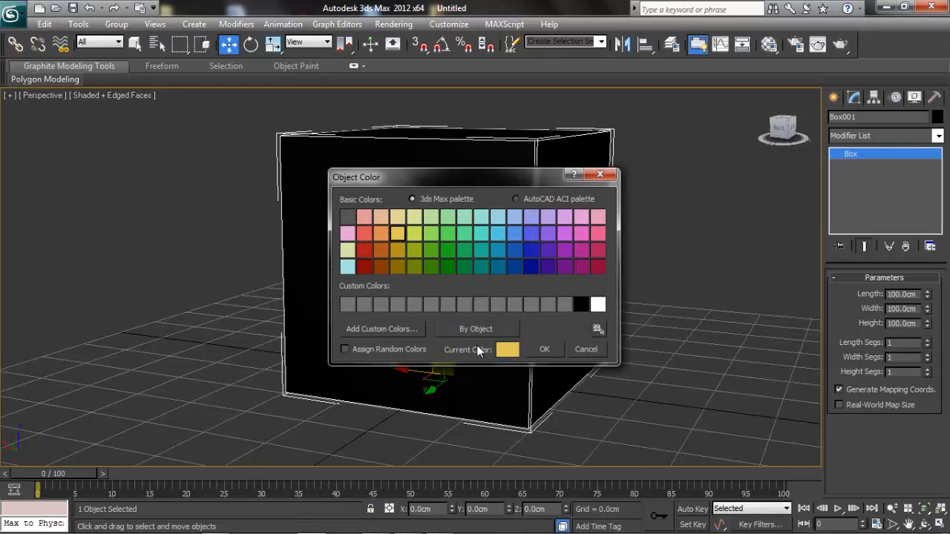
{"action": "left_click", "coordinate": [545, 349]}
{"action": "left_click", "coordinate": [621, 260]}
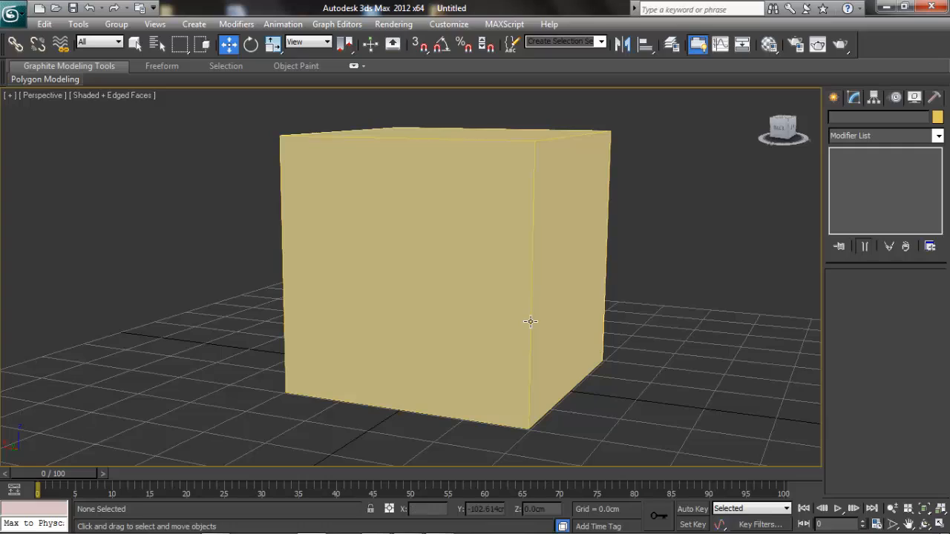
{"action": "middle_click_drag", "start_coordinate": [530, 324], "coordinate": [513, 308], "text": "alt"}
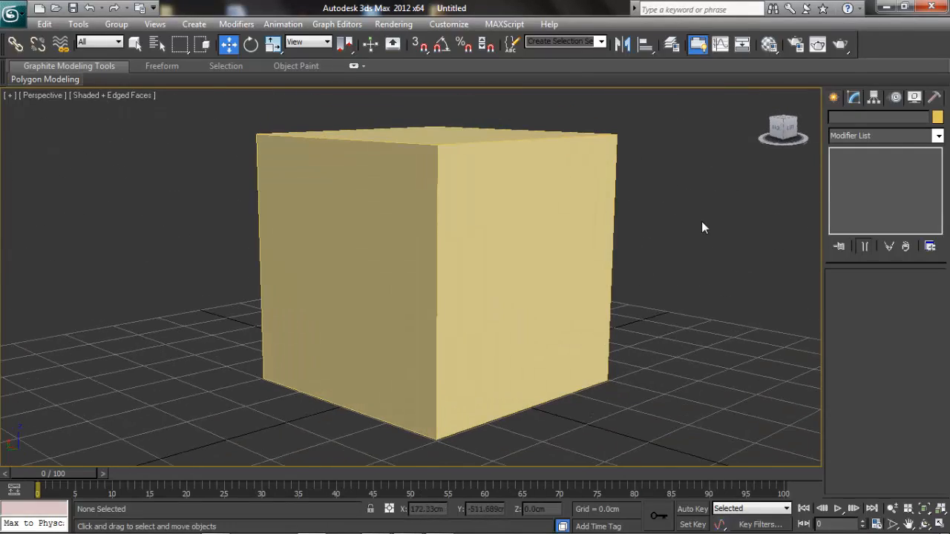
{"action": "middle_click_drag", "start_coordinate": [658, 209], "coordinate": [616, 226]}
{"action": "left_click", "coordinate": [493, 228]}
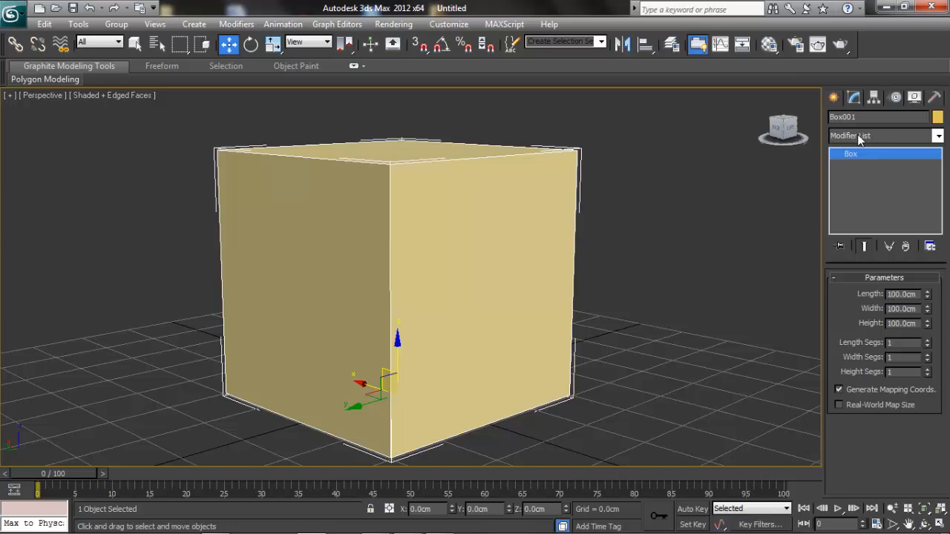
Step: Apply a Bend modifier to the box and set its bend angle to 37
{"action": "left_click", "coordinate": [937, 136]}
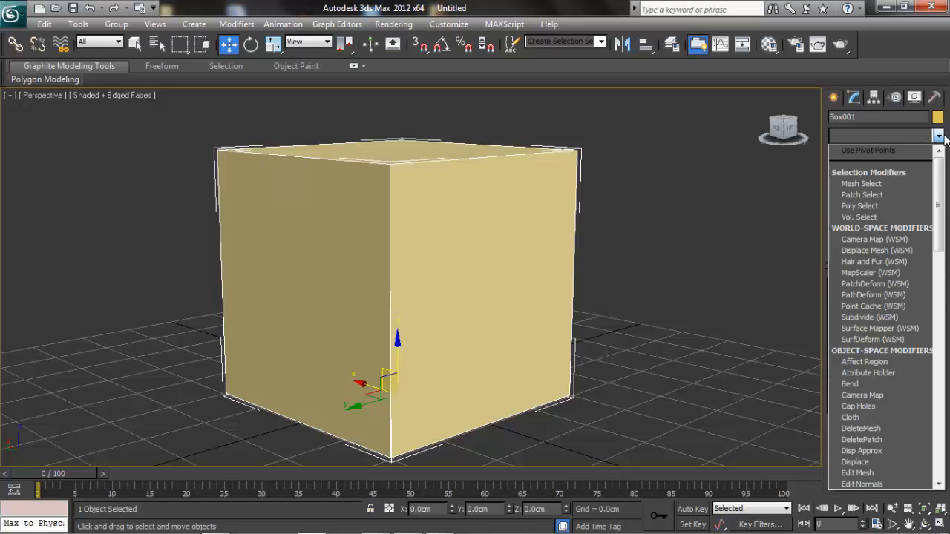
{"action": "scroll", "coordinate": [878, 230], "scroll_direction": "down", "scroll_amount": 2}
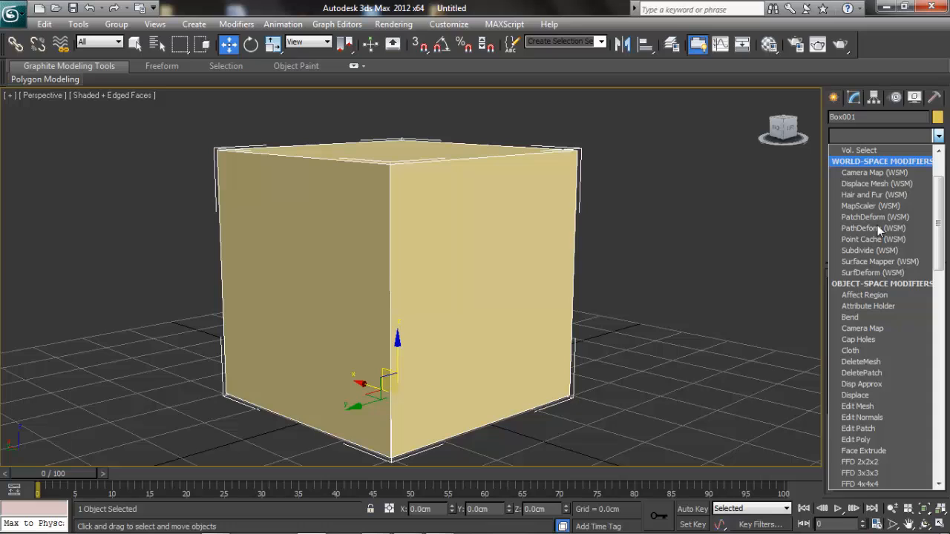
{"action": "scroll", "coordinate": [877, 225], "scroll_direction": "down", "scroll_amount": 2}
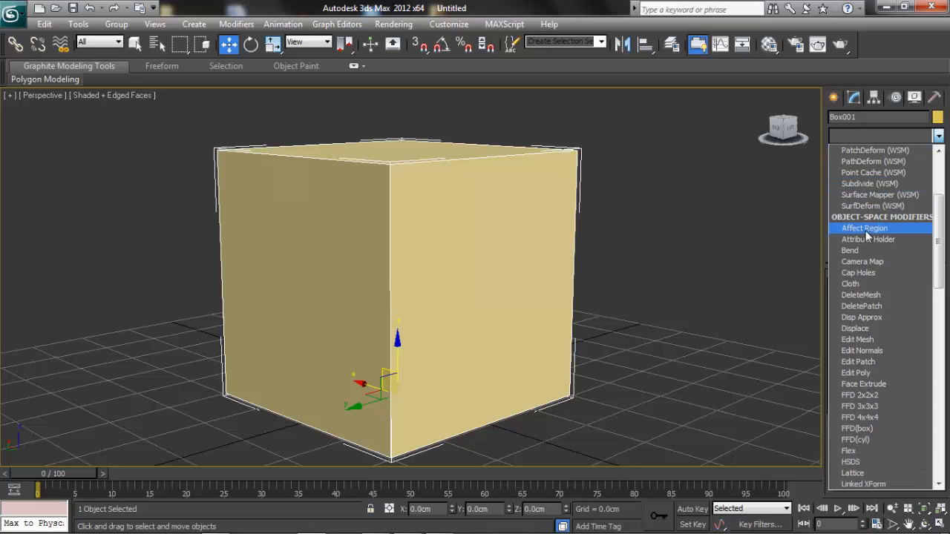
{"action": "left_click", "coordinate": [859, 251]}
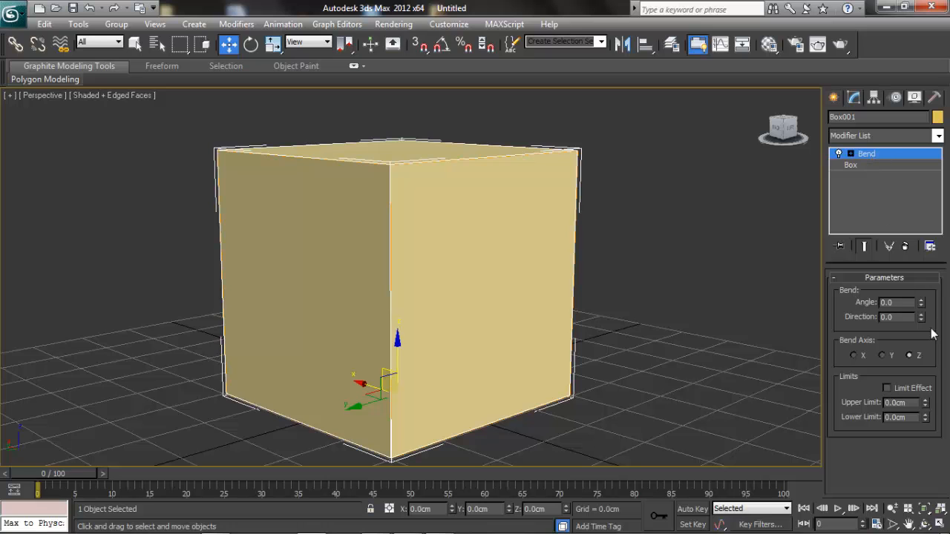
{"action": "left_click_drag", "start_coordinate": [922, 304], "coordinate": [920, 249]}
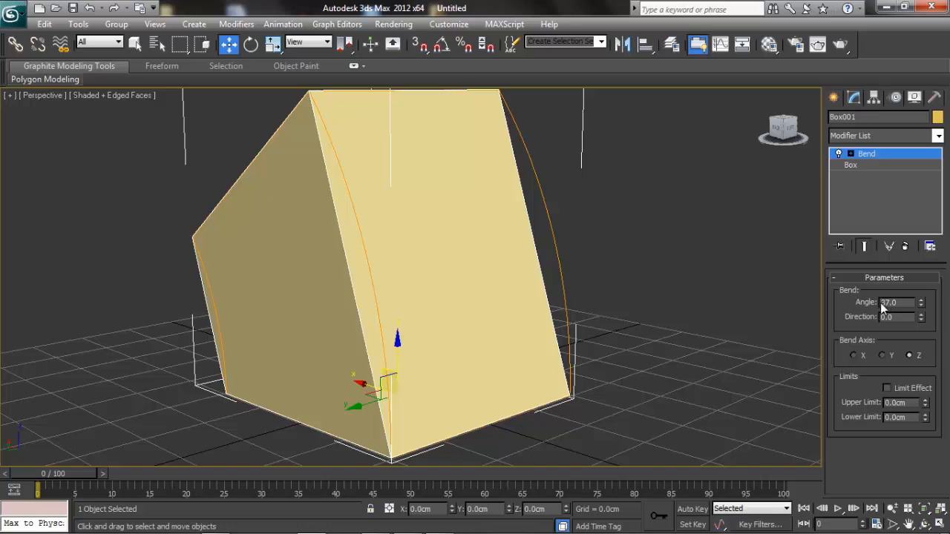
Step: Try the bend along the Y and X axes, and return it to the Z axis with an angle of 63
{"action": "left_click", "coordinate": [883, 356]}
{"action": "left_click", "coordinate": [852, 355]}
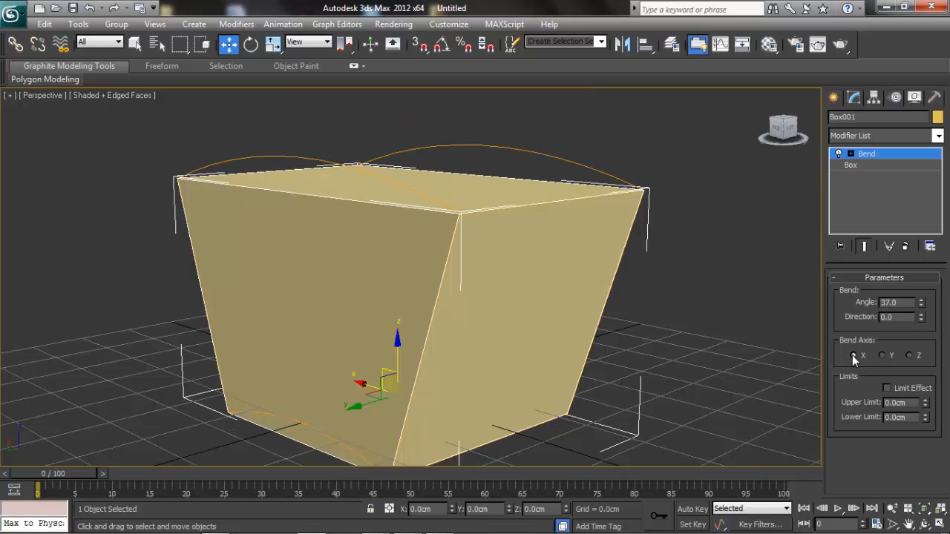
{"action": "mouse_move", "coordinate": [922, 314]}
{"action": "left_mouse_down"}
{"action": "mouse_move", "coordinate": [923, 285]}
{"action": "mouse_move", "coordinate": [913, 298]}
{"action": "left_mouse_up"}
{"action": "left_click", "coordinate": [910, 356]}
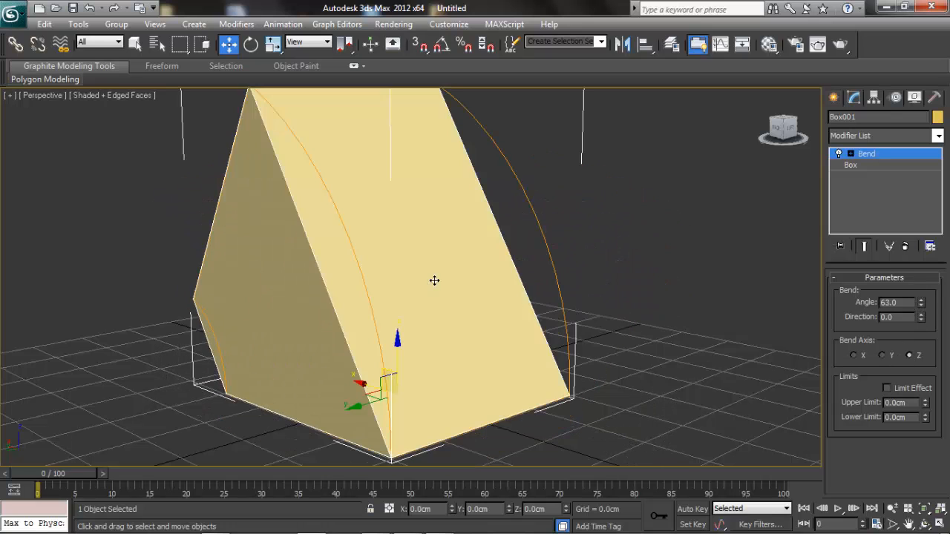
Step: Return to the base Box level beneath the Bend modifier and raise its height segments step by step to 8
{"action": "middle_click_drag", "start_coordinate": [368, 294], "coordinate": [410, 352], "text": "alt"}
{"action": "scroll", "coordinate": [394, 202], "scroll_direction": "down", "scroll_amount": 3}
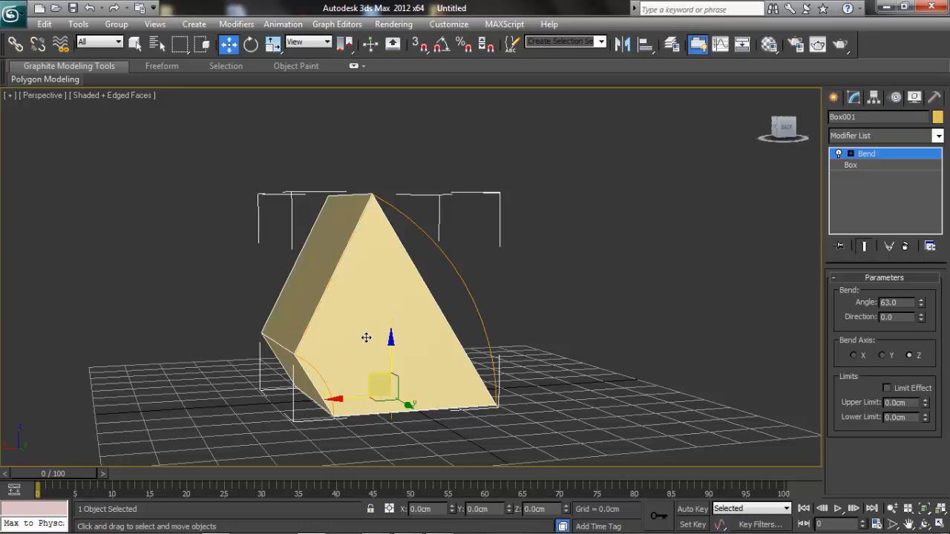
{"action": "scroll", "coordinate": [339, 339], "scroll_direction": "up", "scroll_amount": 3}
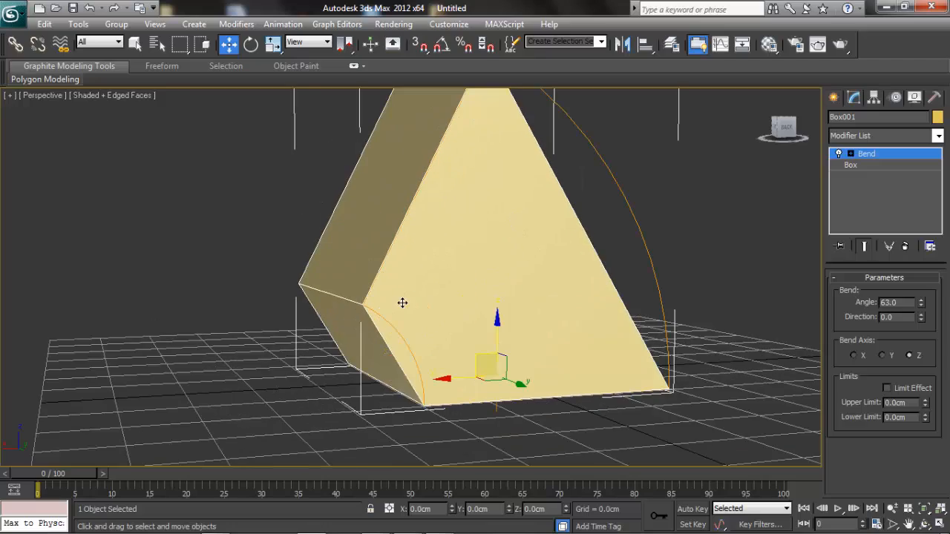
{"action": "middle_click_drag", "start_coordinate": [409, 297], "coordinate": [586, 277], "text": "alt"}
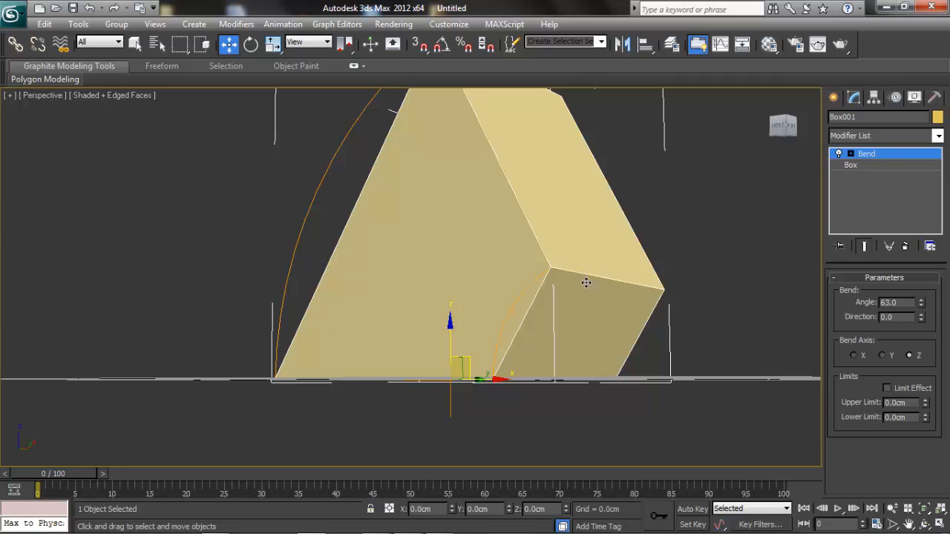
{"action": "left_click", "coordinate": [853, 164]}
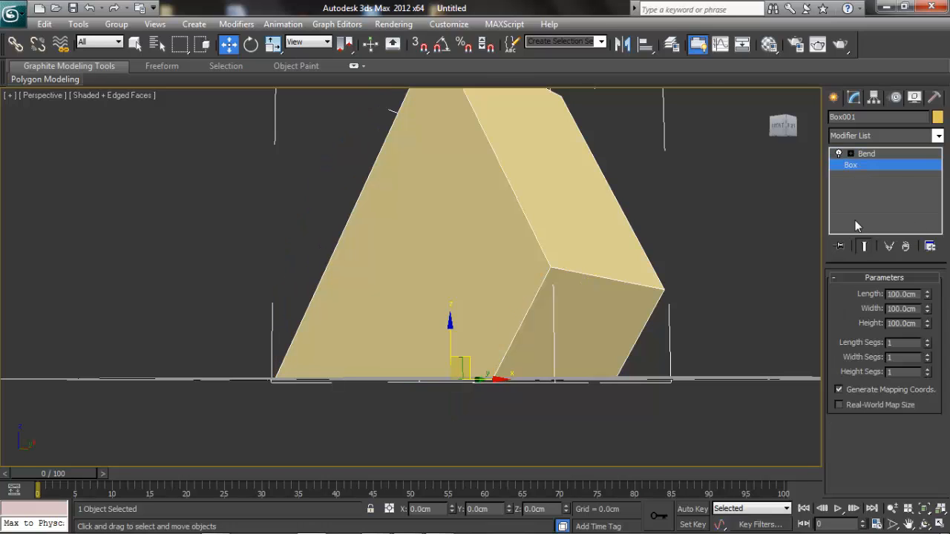
{"action": "left_click", "coordinate": [927, 354]}
{"action": "left_click", "coordinate": [927, 360]}
{"action": "left_click", "coordinate": [927, 370]}
{"action": "left_click", "coordinate": [927, 369]}
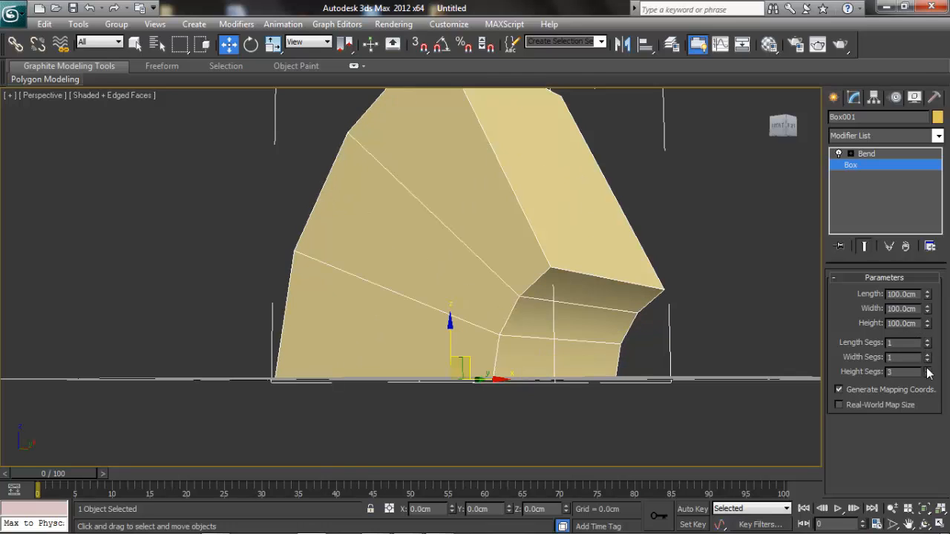
{"action": "left_click", "coordinate": [927, 370]}
{"action": "left_click", "coordinate": [928, 369]}
{"action": "left_click", "coordinate": [927, 369]}
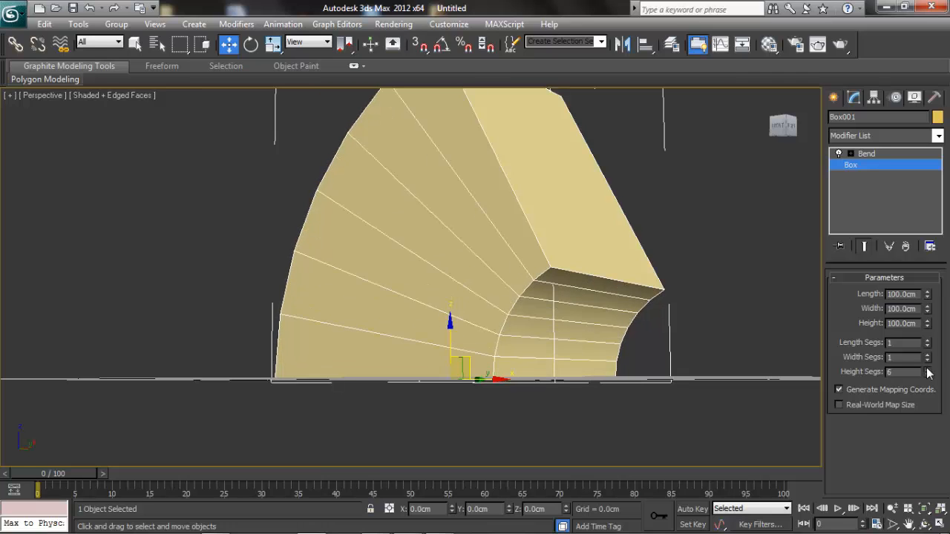
{"action": "left_click", "coordinate": [927, 370]}
{"action": "left_click", "coordinate": [927, 370]}
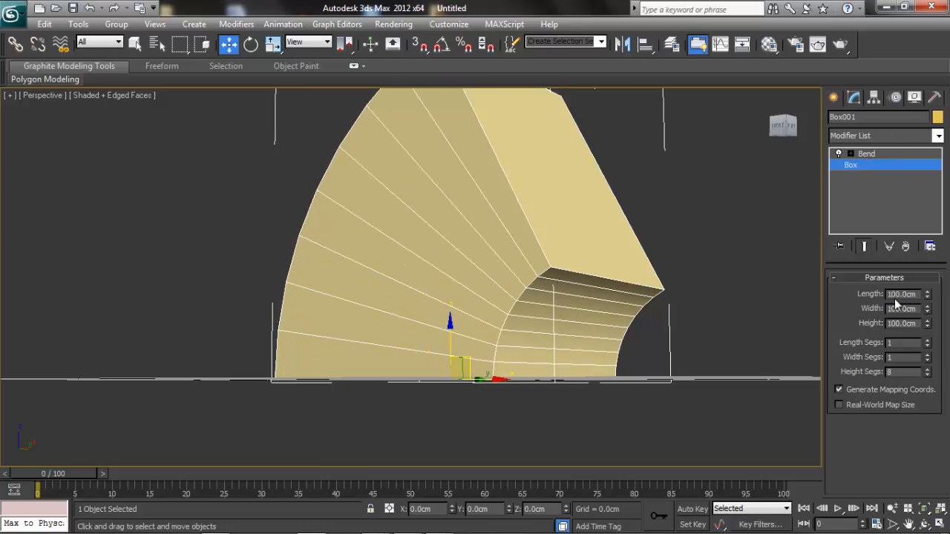
Step: Set the box's height segments to 12
{"action": "left_click_drag", "start_coordinate": [902, 374], "coordinate": [871, 358]}
{"action": "type", "text": "12"}
{"action": "key", "text": "Return"}
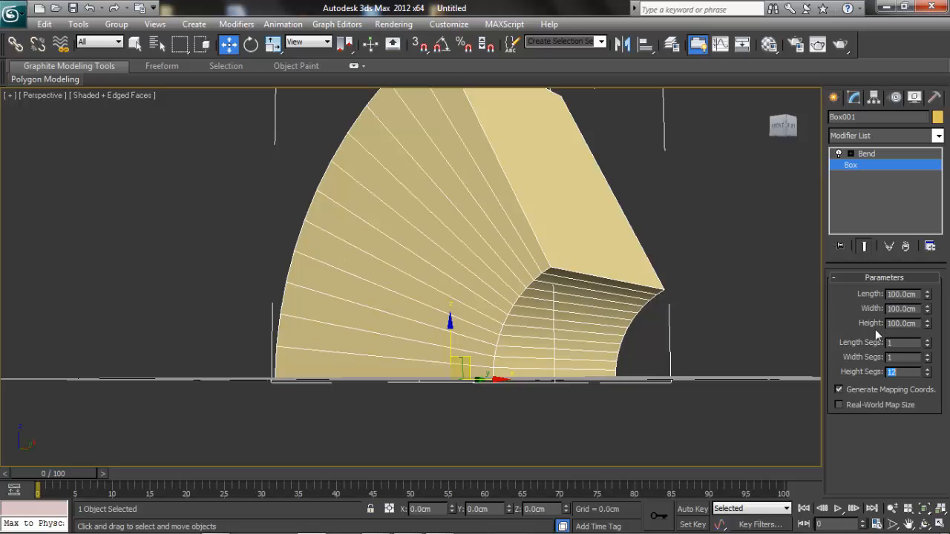
Step: Return to the Bend modifier and increase its bend angle to 88.5
{"action": "left_click", "coordinate": [865, 154]}
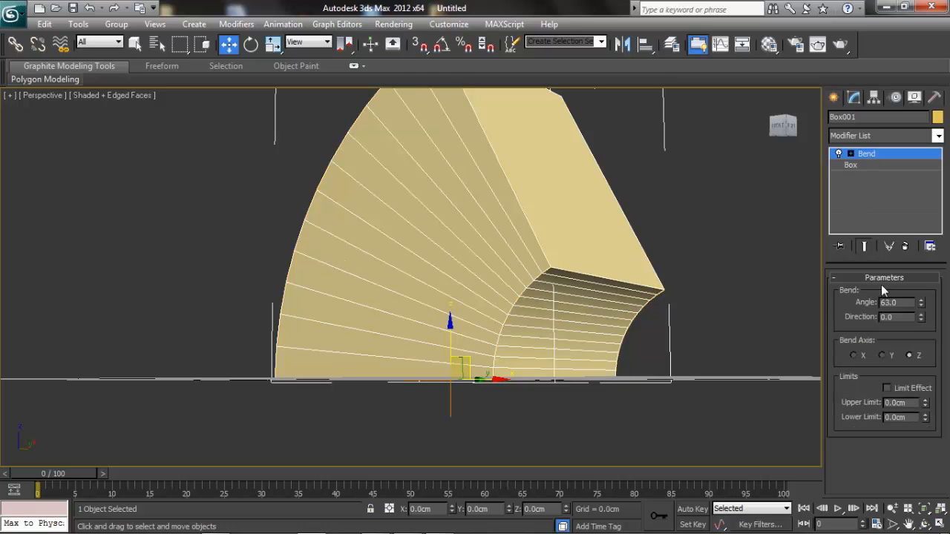
{"action": "left_click_drag", "start_coordinate": [921, 302], "coordinate": [920, 273]}
{"action": "middle_click_drag", "start_coordinate": [574, 274], "coordinate": [381, 275], "text": "alt"}
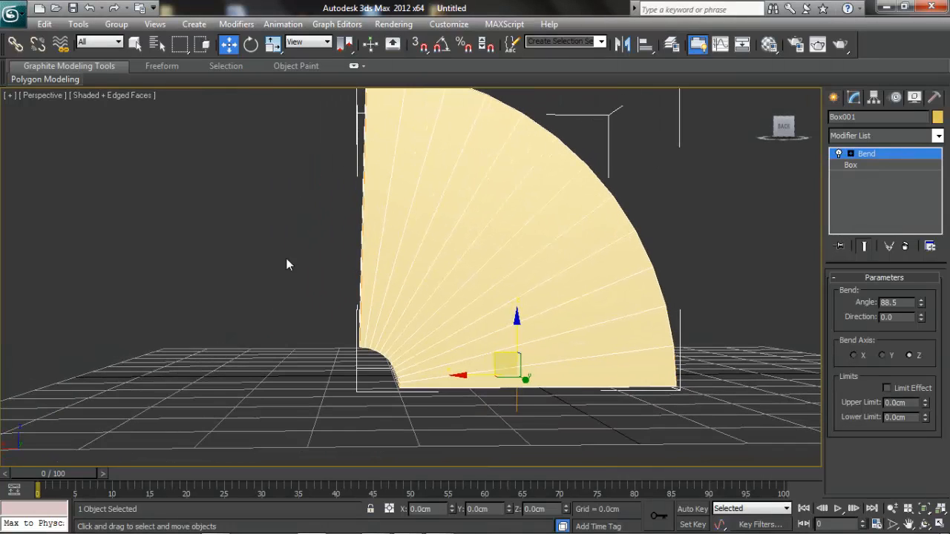
Step: Deselect the bent box and examine up close how its segments form the outer curve
{"action": "left_click", "coordinate": [293, 271]}
{"action": "scroll", "coordinate": [297, 272], "scroll_direction": "down", "scroll_amount": 3}
{"action": "mouse_move", "coordinate": [358, 273]}
{"action": "middle_mouse_down", "text": "alt"}
{"action": "mouse_move", "coordinate": [481, 309]}
{"action": "mouse_move", "coordinate": [615, 252]}
{"action": "mouse_move", "coordinate": [467, 291]}
{"action": "mouse_move", "coordinate": [338, 270]}
{"action": "mouse_move", "coordinate": [392, 255]}
{"action": "mouse_move", "coordinate": [375, 286]}
{"action": "mouse_move", "coordinate": [371, 268]}
{"action": "middle_mouse_up", "text": "alt"}
{"action": "scroll", "coordinate": [418, 248], "scroll_direction": "up", "scroll_amount": 5}
{"action": "scroll", "coordinate": [385, 287], "scroll_direction": "up", "scroll_amount": 2}
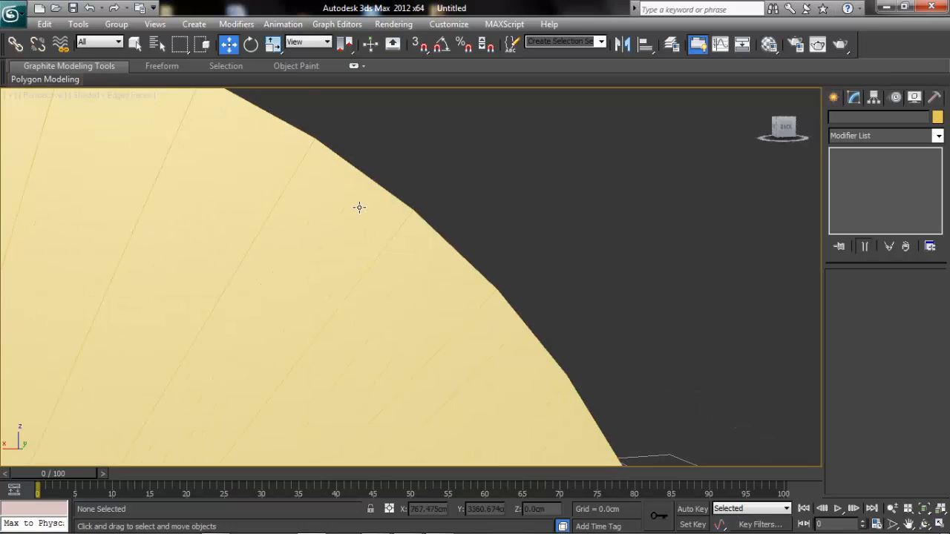
{"action": "scroll", "coordinate": [360, 207], "scroll_direction": "down", "scroll_amount": 3}
{"action": "middle_click_drag", "start_coordinate": [363, 205], "coordinate": [372, 193], "text": "alt"}
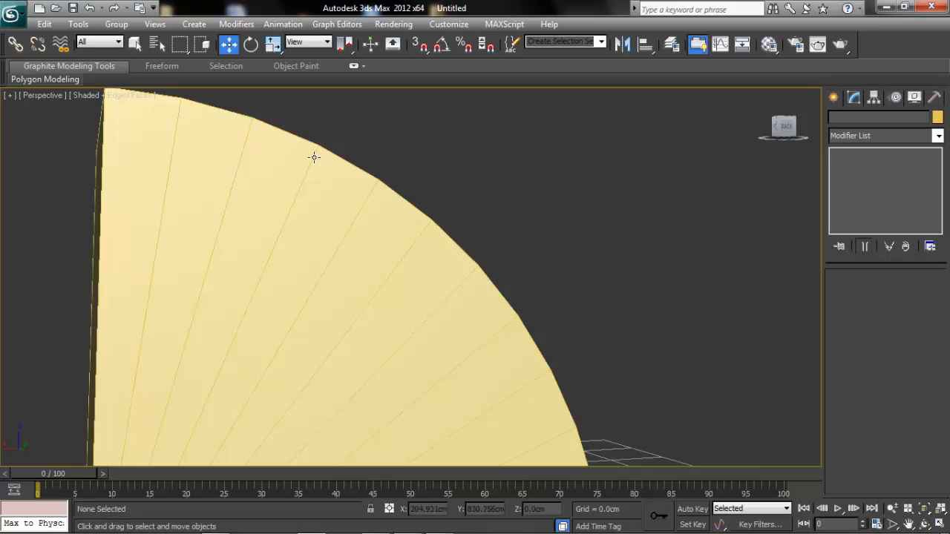
{"action": "middle_click_drag", "start_coordinate": [417, 336], "coordinate": [515, 245]}
{"action": "scroll", "coordinate": [515, 246], "scroll_direction": "down", "scroll_amount": 4}
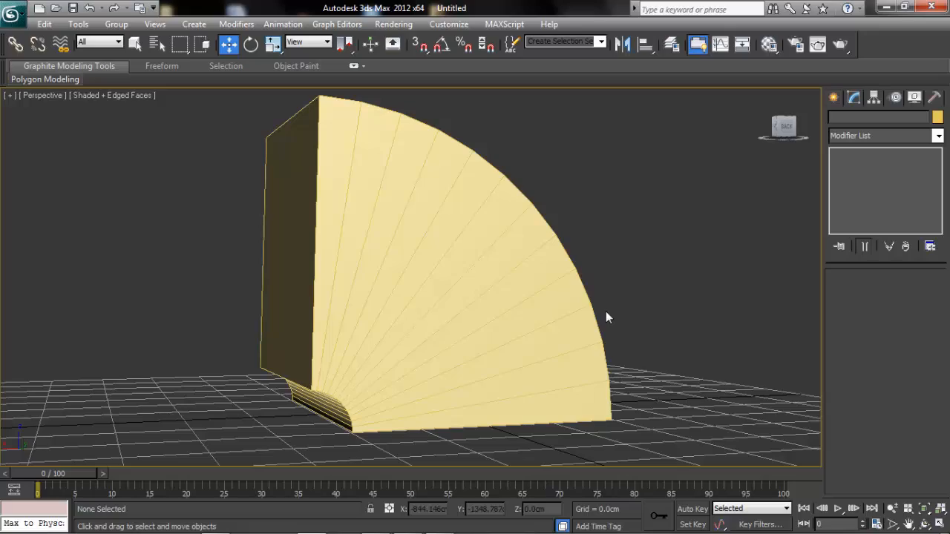
Step: Create a rectangular Plane primitive beneath the bent box, covering the whole home grid from corner to corner
{"action": "middle_click_drag", "start_coordinate": [403, 261], "coordinate": [547, 238], "text": "alt"}
{"action": "scroll", "coordinate": [548, 238], "scroll_direction": "down", "scroll_amount": 5}
{"action": "left_click", "coordinate": [834, 97]}
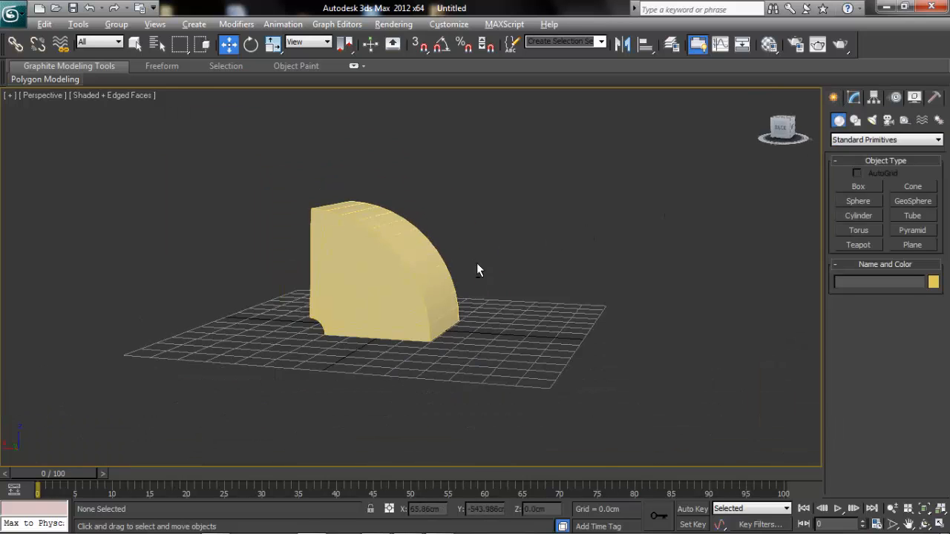
{"action": "middle_click_drag", "start_coordinate": [477, 270], "coordinate": [535, 275], "text": "alt"}
{"action": "left_click", "coordinate": [896, 247]}
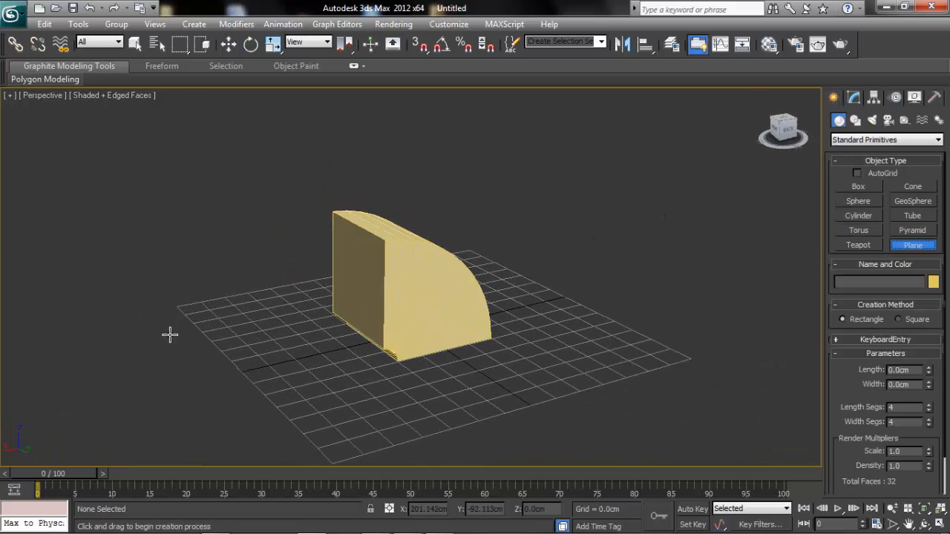
{"action": "left_click_drag", "start_coordinate": [174, 304], "coordinate": [690, 360]}
{"action": "key", "text": "w"}
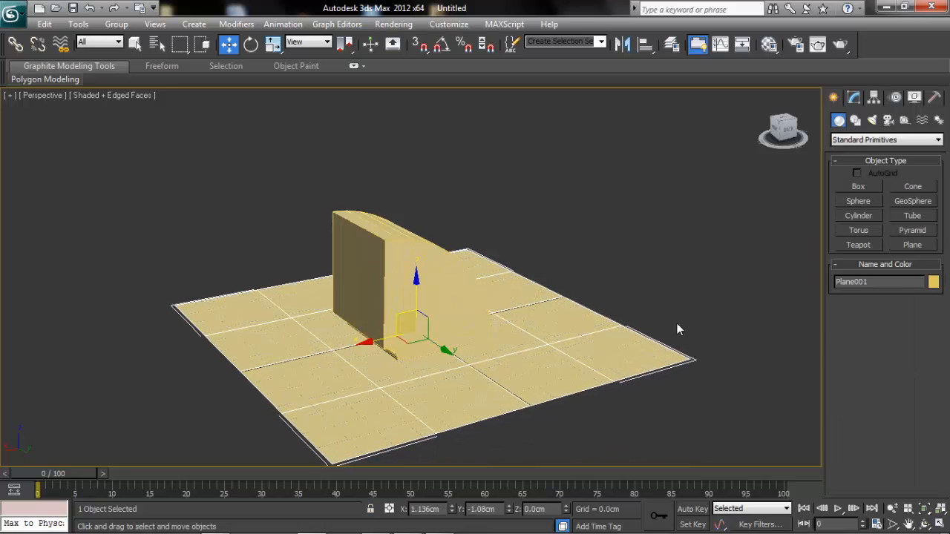
Step: Preview the bent box on the plane in the Realistic visual style from several angles, and switch back to Shaded
{"action": "middle_click_drag", "start_coordinate": [551, 295], "coordinate": [621, 265], "text": "alt"}
{"action": "scroll", "coordinate": [622, 265], "scroll_direction": "up", "scroll_amount": 3}
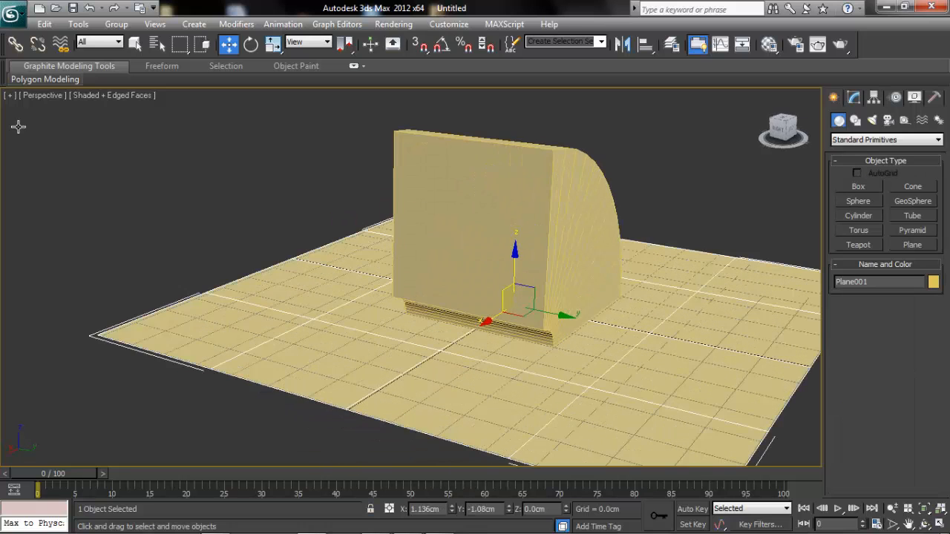
{"action": "left_click", "coordinate": [101, 94]}
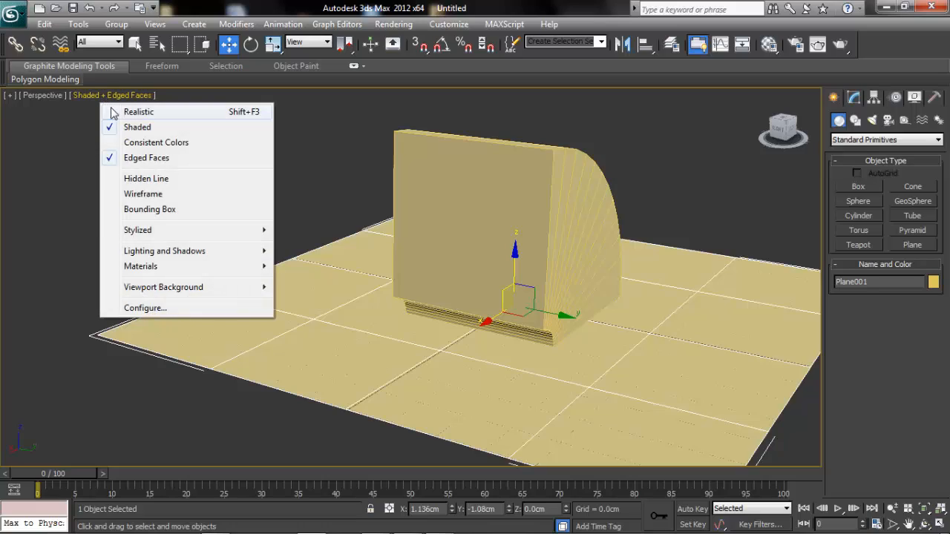
{"action": "left_click", "coordinate": [112, 111]}
{"action": "mouse_move", "coordinate": [246, 161]}
{"action": "middle_mouse_down", "text": "alt"}
{"action": "mouse_move", "coordinate": [265, 214]}
{"action": "mouse_move", "coordinate": [325, 205]}
{"action": "mouse_move", "coordinate": [366, 171]}
{"action": "mouse_move", "coordinate": [325, 141]}
{"action": "mouse_move", "coordinate": [195, 151]}
{"action": "mouse_move", "coordinate": [238, 172]}
{"action": "mouse_move", "coordinate": [295, 155]}
{"action": "mouse_move", "coordinate": [484, 187]}
{"action": "mouse_move", "coordinate": [432, 172]}
{"action": "mouse_move", "coordinate": [210, 161]}
{"action": "middle_mouse_up", "text": "alt"}
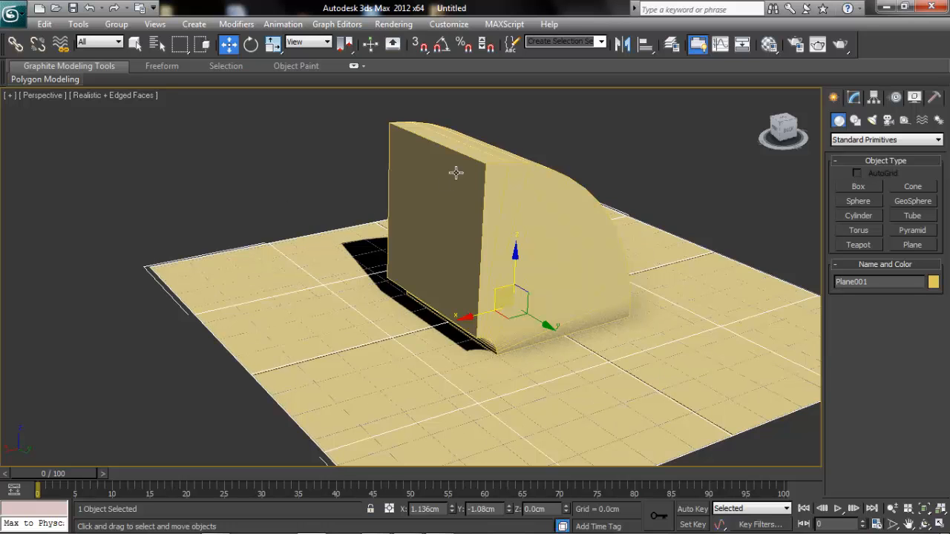
{"action": "middle_click_drag", "start_coordinate": [456, 172], "coordinate": [462, 153], "text": "alt"}
{"action": "middle_click_drag", "start_coordinate": [397, 195], "coordinate": [218, 159], "text": "alt"}
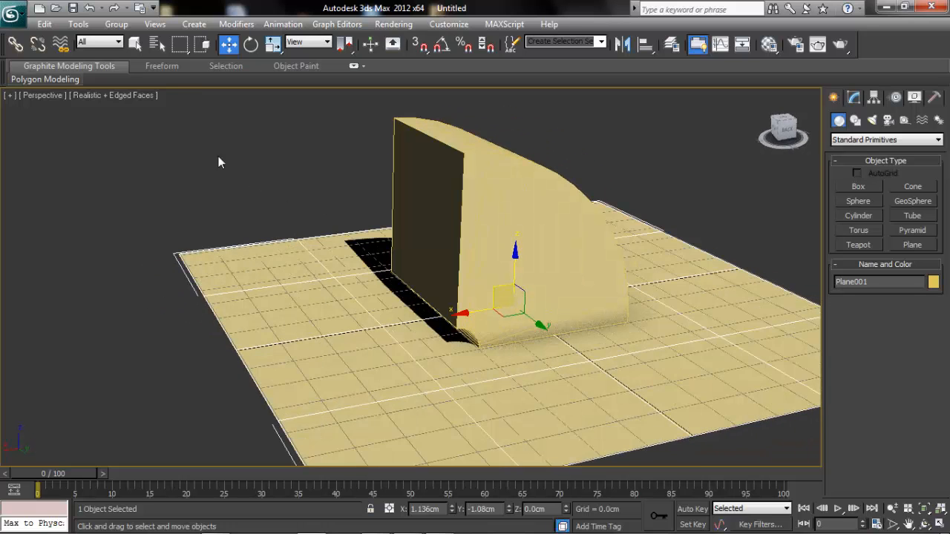
{"action": "left_click", "coordinate": [129, 98]}
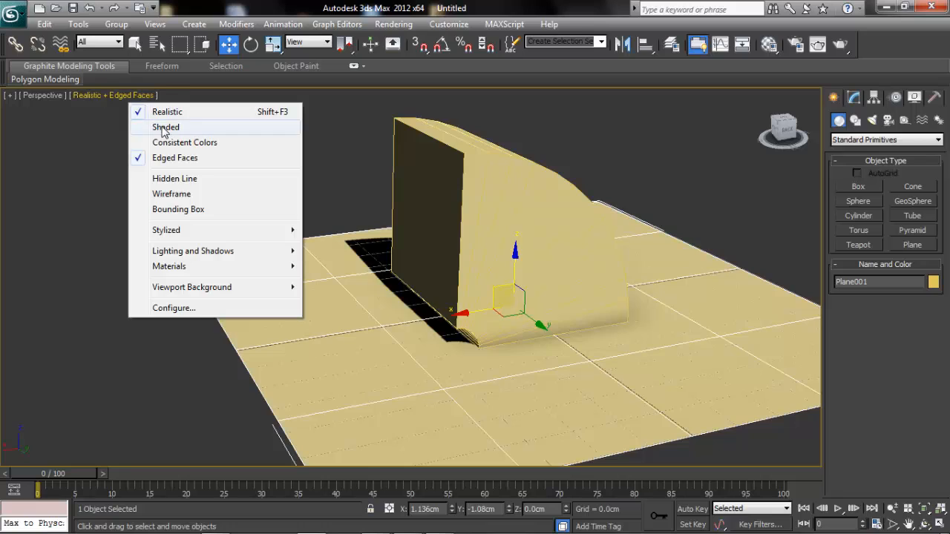
{"action": "left_click", "coordinate": [153, 126]}
Step: Create a Sphere primitive with a radius of about 62 cm on the plane beside the bent box
{"action": "middle_click_drag", "start_coordinate": [373, 221], "coordinate": [534, 218], "text": "alt"}
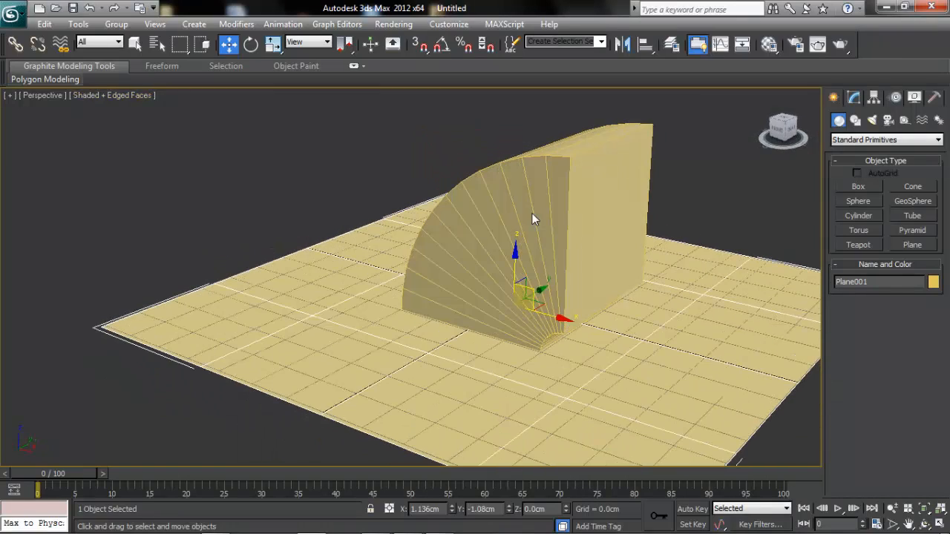
{"action": "left_click", "coordinate": [861, 201]}
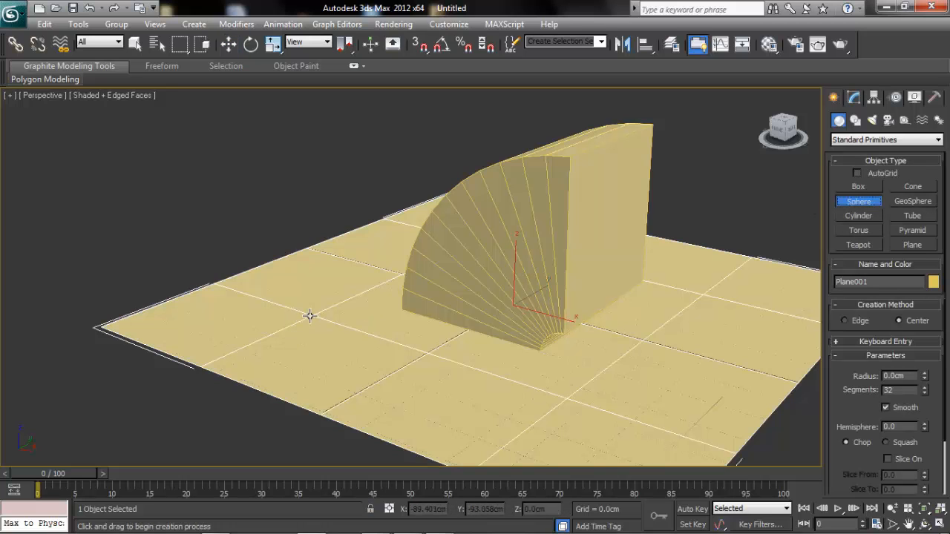
{"action": "left_click_drag", "start_coordinate": [311, 317], "coordinate": [352, 355]}
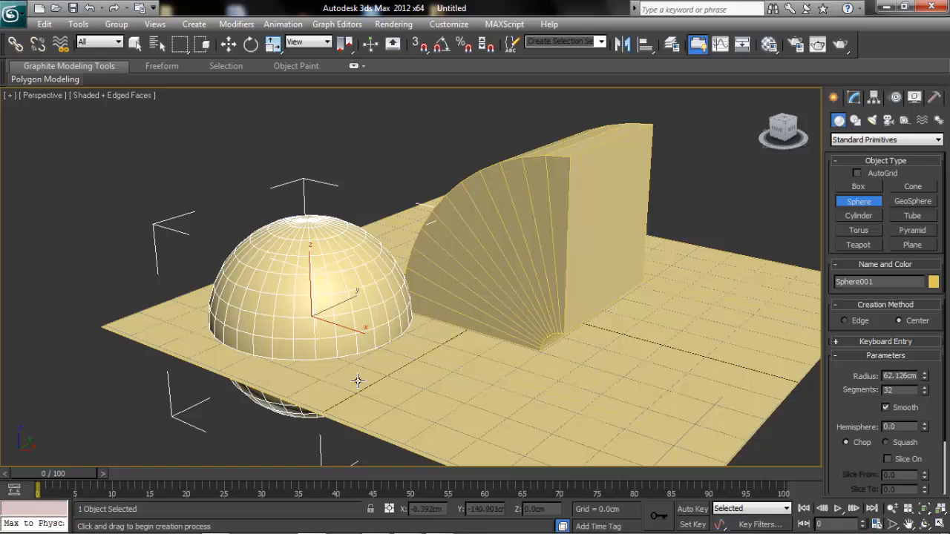
{"action": "key", "text": "w"}
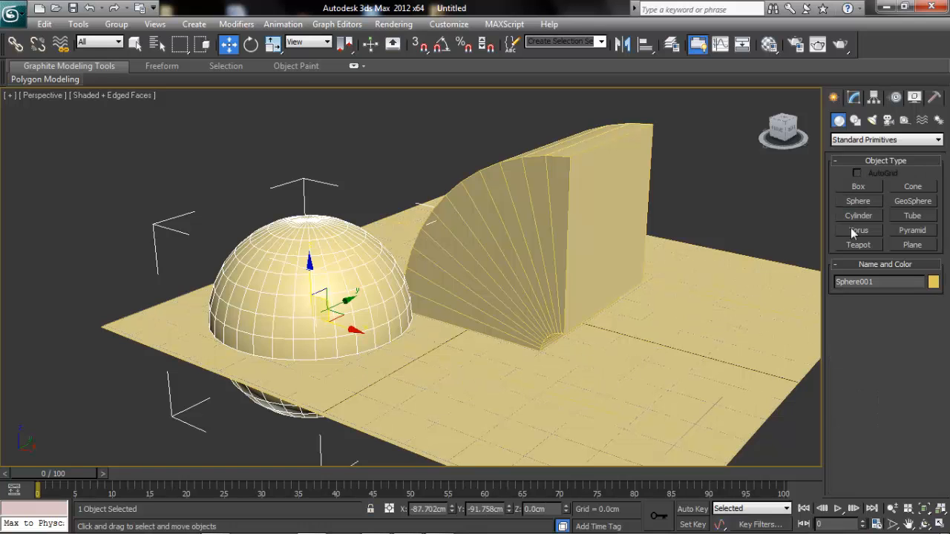
Step: Change the sphere's object color to a medium blue swatch of the 3ds Max palette
{"action": "left_click", "coordinate": [933, 282]}
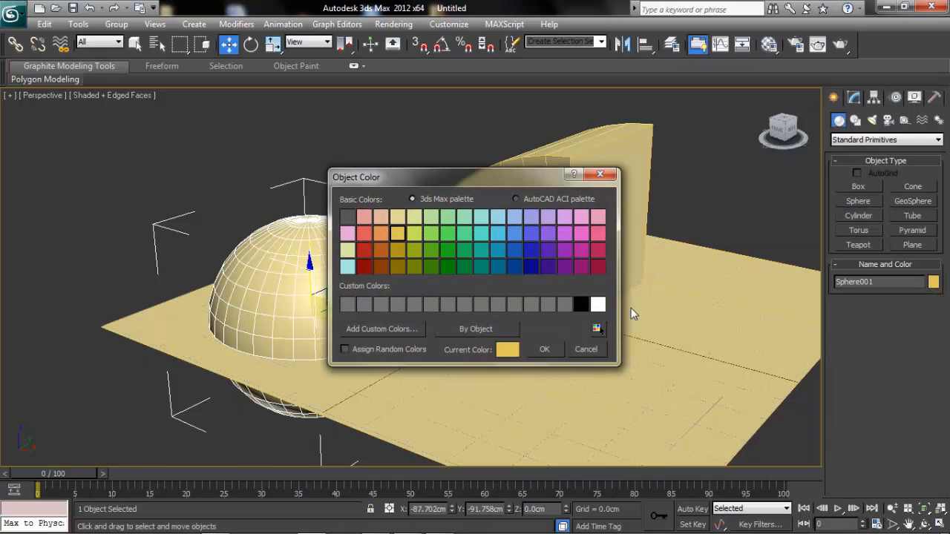
{"action": "left_click", "coordinate": [515, 251]}
{"action": "left_click", "coordinate": [539, 349]}
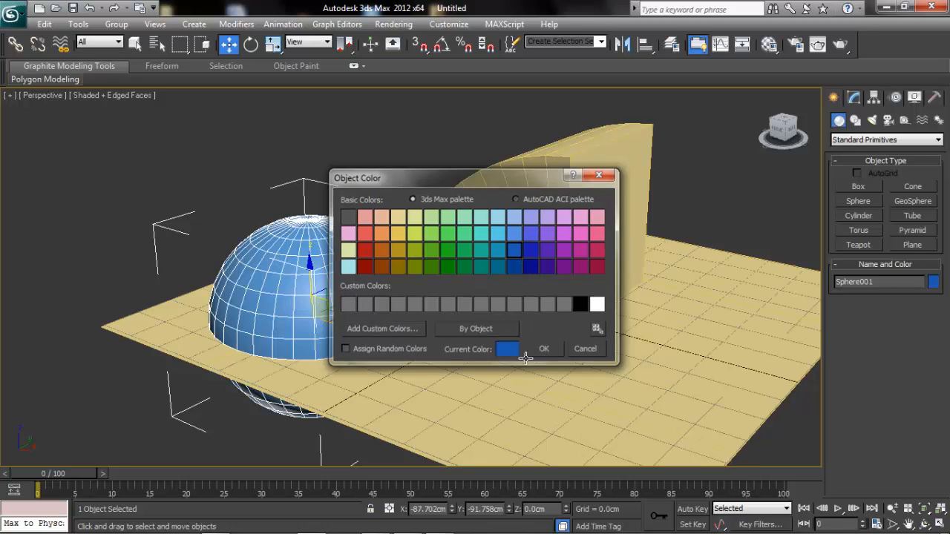
Step: Change the plane's object color to a dark purple swatch of the 3ds Max palette and clear the selection
{"action": "left_click", "coordinate": [519, 380]}
{"action": "left_click", "coordinate": [933, 282]}
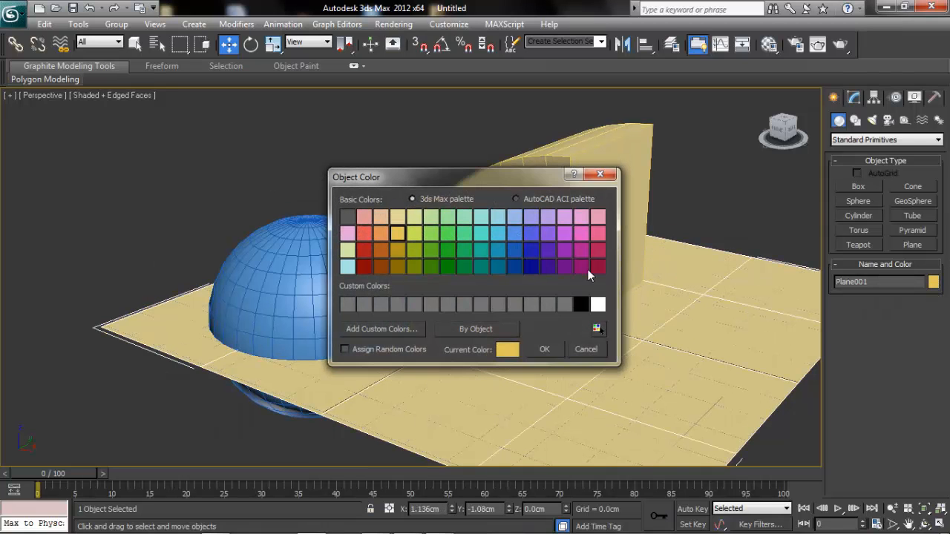
{"action": "left_click", "coordinate": [514, 251]}
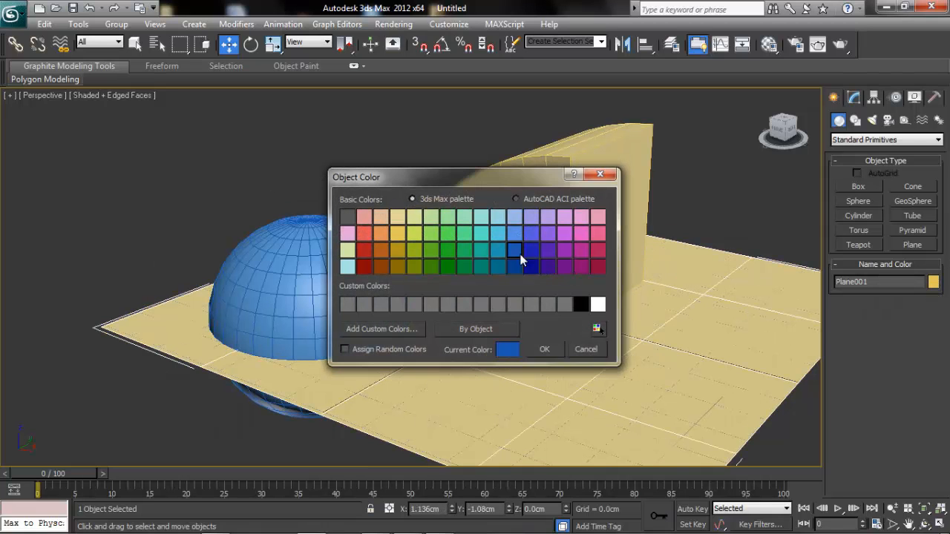
{"action": "left_click", "coordinate": [565, 268]}
{"action": "left_click", "coordinate": [544, 349]}
{"action": "left_click", "coordinate": [731, 214]}
Step: Create a Teapot primitive on the plane in front of the bent box
{"action": "middle_click_drag", "start_coordinate": [778, 174], "coordinate": [713, 142]}
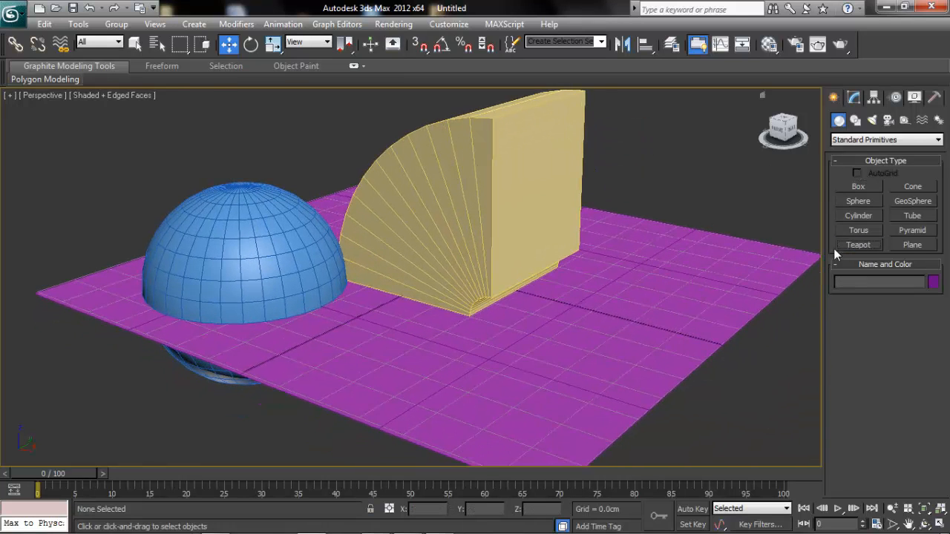
{"action": "left_click", "coordinate": [859, 245]}
{"action": "left_click_drag", "start_coordinate": [421, 403], "coordinate": [462, 404]}
{"action": "key", "text": "w"}
{"action": "scroll", "coordinate": [462, 405], "scroll_direction": "up", "scroll_amount": 4}
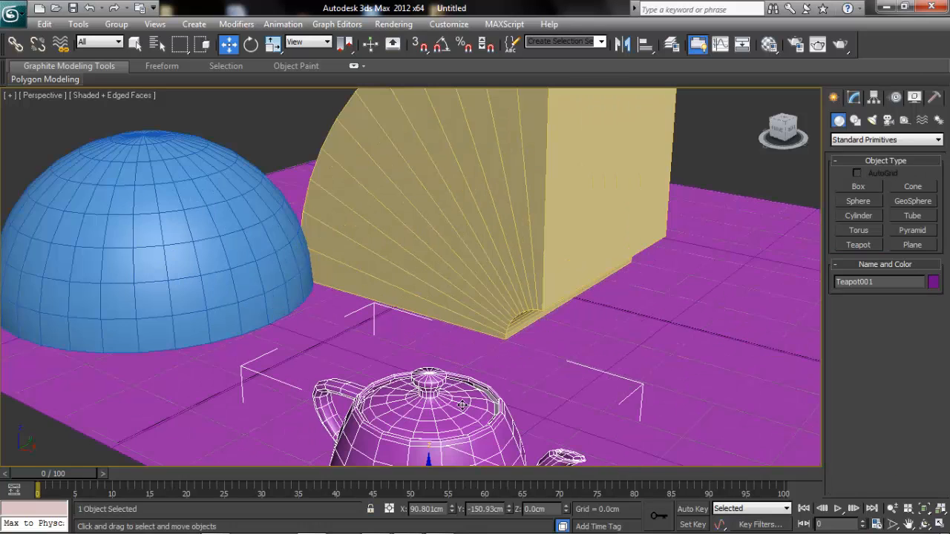
Step: Examine the teapot's shape and segments up close from several angles
{"action": "middle_click_drag", "start_coordinate": [462, 405], "coordinate": [470, 296], "text": "alt"}
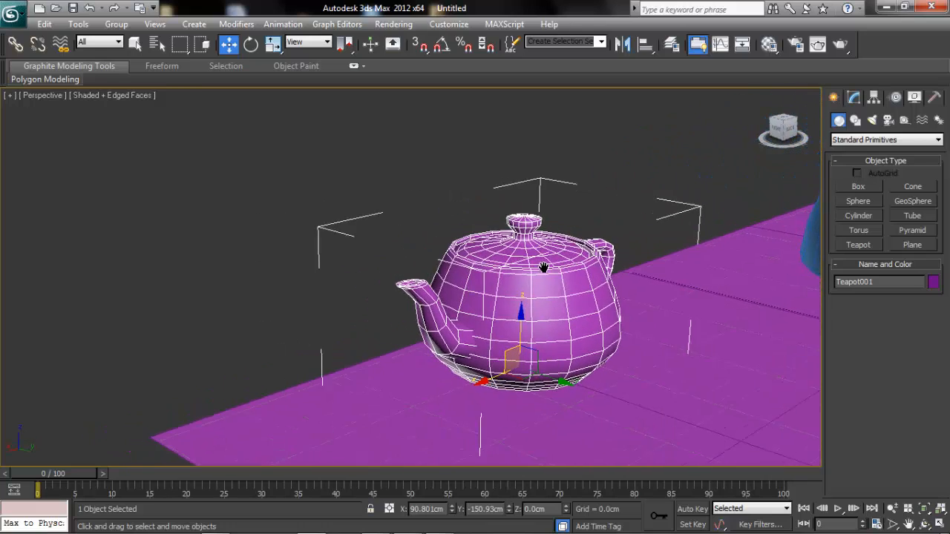
{"action": "scroll", "coordinate": [553, 270], "scroll_direction": "up", "scroll_amount": 5}
{"action": "scroll", "coordinate": [477, 240], "scroll_direction": "down", "scroll_amount": 6}
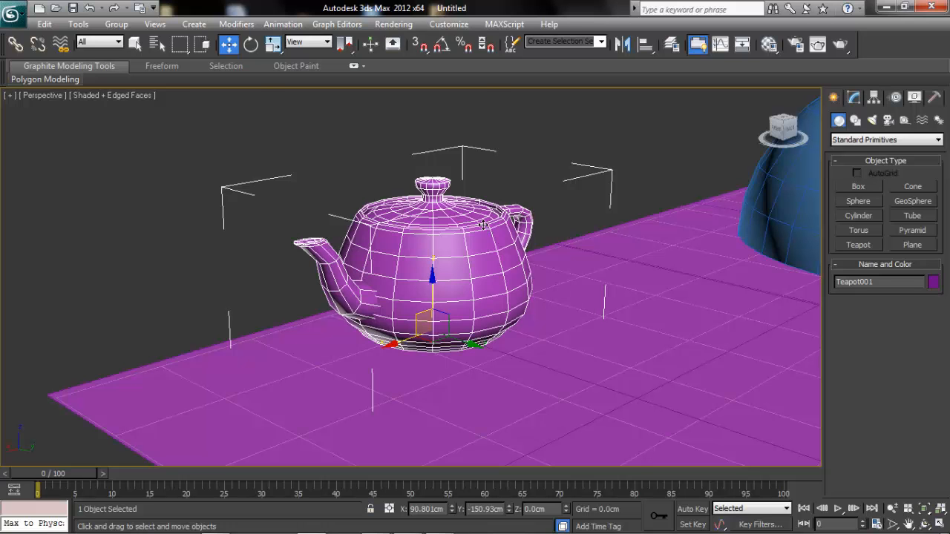
{"action": "scroll", "coordinate": [483, 224], "scroll_direction": "up", "scroll_amount": 5}
{"action": "middle_click_drag", "start_coordinate": [473, 244], "coordinate": [562, 297], "text": "alt"}
{"action": "scroll", "coordinate": [580, 278], "scroll_direction": "down", "scroll_amount": 5}
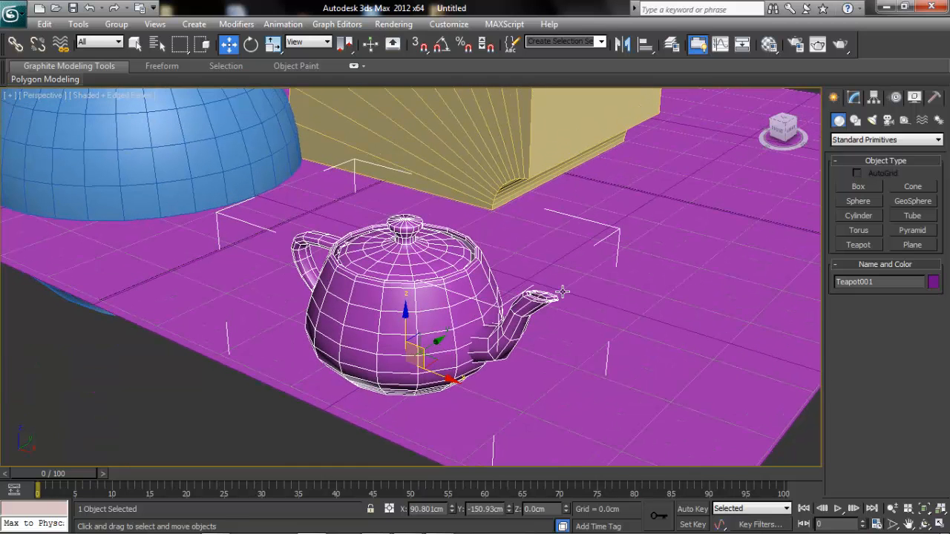
{"action": "scroll", "coordinate": [562, 293], "scroll_direction": "down", "scroll_amount": 3}
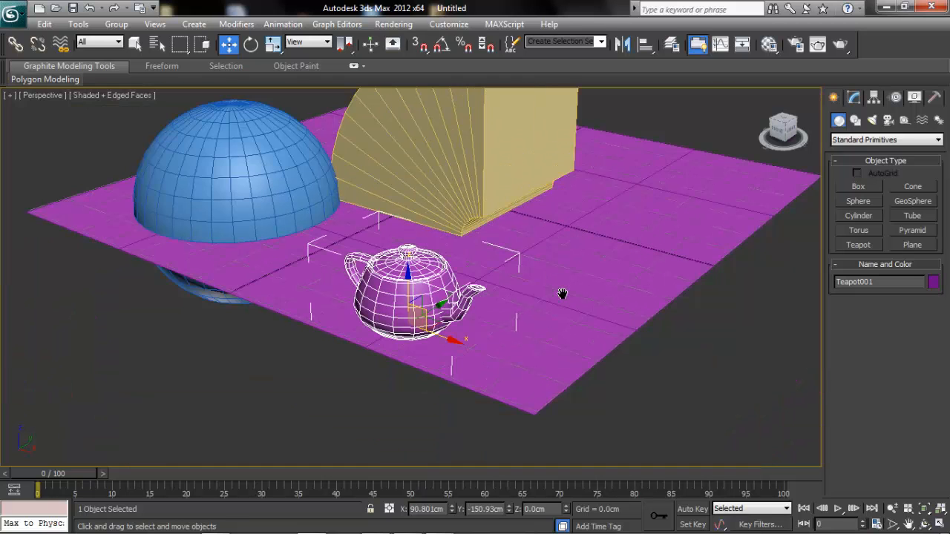
Step: Create a Pyramid primitive at the plane's edge, about 69 cm wide, 88 cm deep and 75 cm high
{"action": "left_click", "coordinate": [913, 231]}
{"action": "left_click_drag", "start_coordinate": [664, 287], "coordinate": [716, 389]}
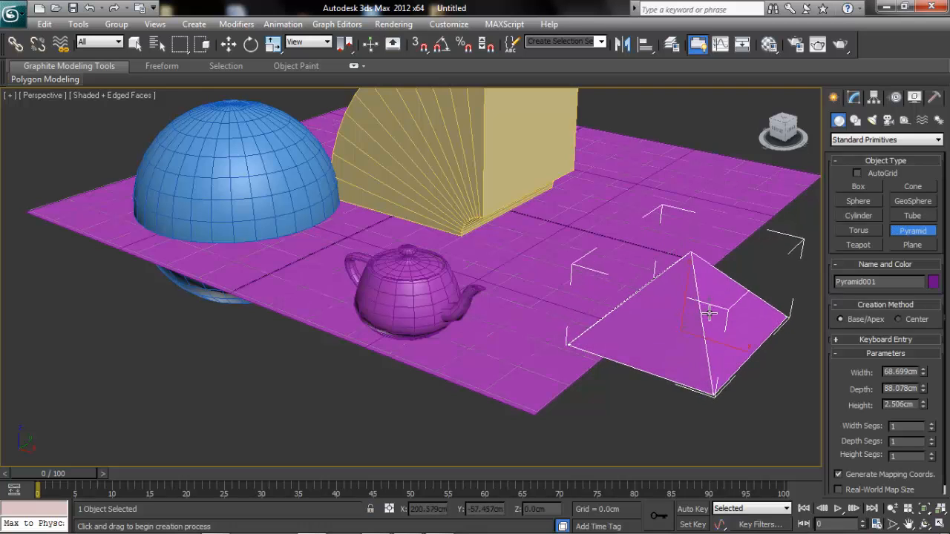
{"action": "left_click", "coordinate": [708, 251]}
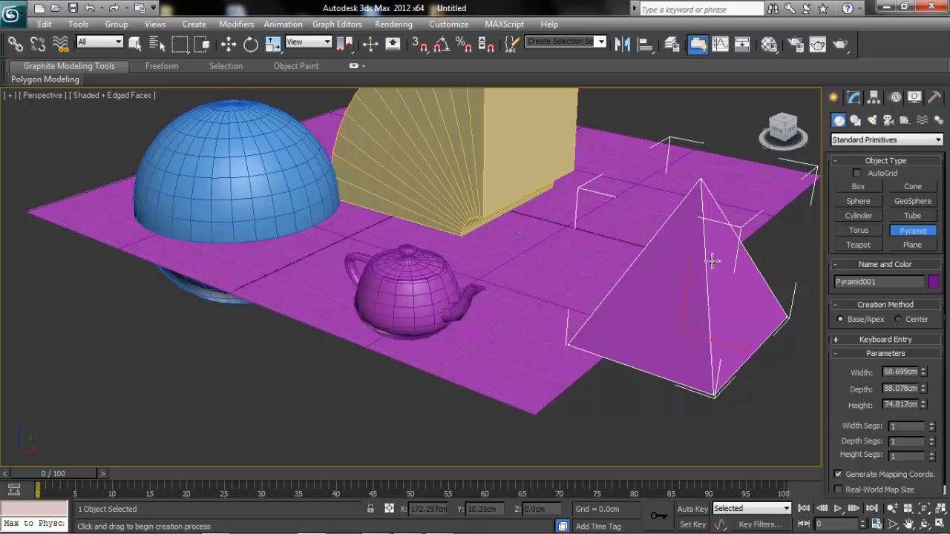
{"action": "key", "text": "w"}
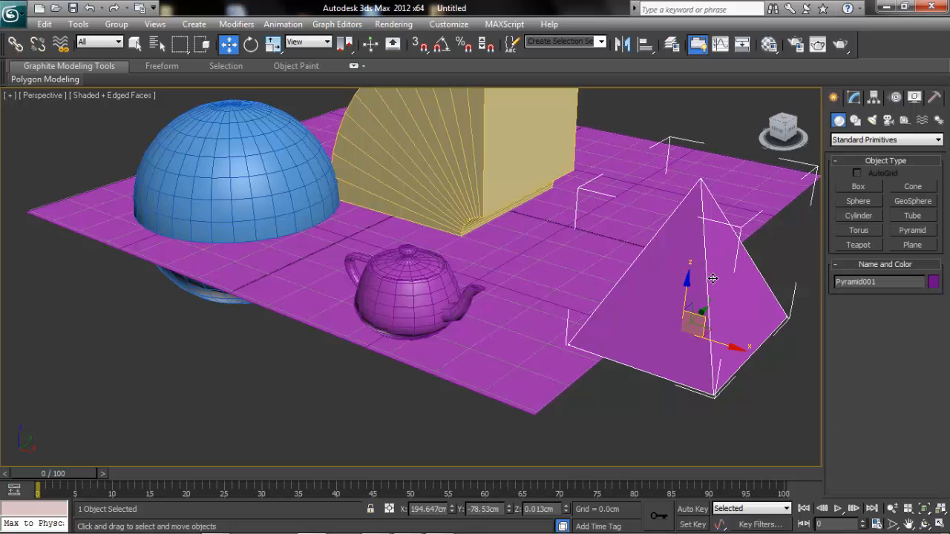
{"action": "middle_click_drag", "start_coordinate": [708, 276], "coordinate": [443, 290], "text": "alt"}
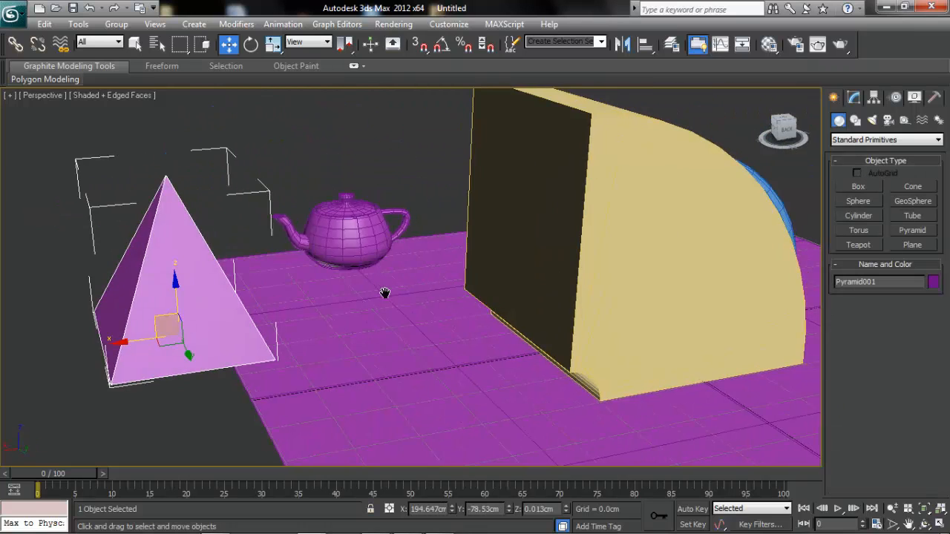
{"action": "scroll", "coordinate": [438, 291], "scroll_direction": "down", "scroll_amount": 3}
{"action": "scroll", "coordinate": [438, 292], "scroll_direction": "up", "scroll_amount": 5}
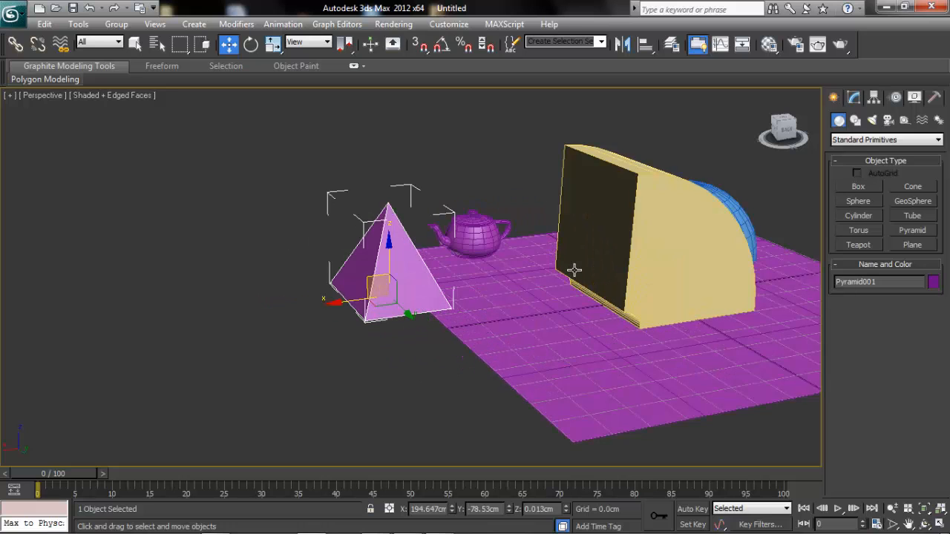
{"action": "middle_click_drag", "start_coordinate": [573, 269], "coordinate": [492, 265]}
{"action": "middle_click_drag", "start_coordinate": [613, 260], "coordinate": [560, 257]}
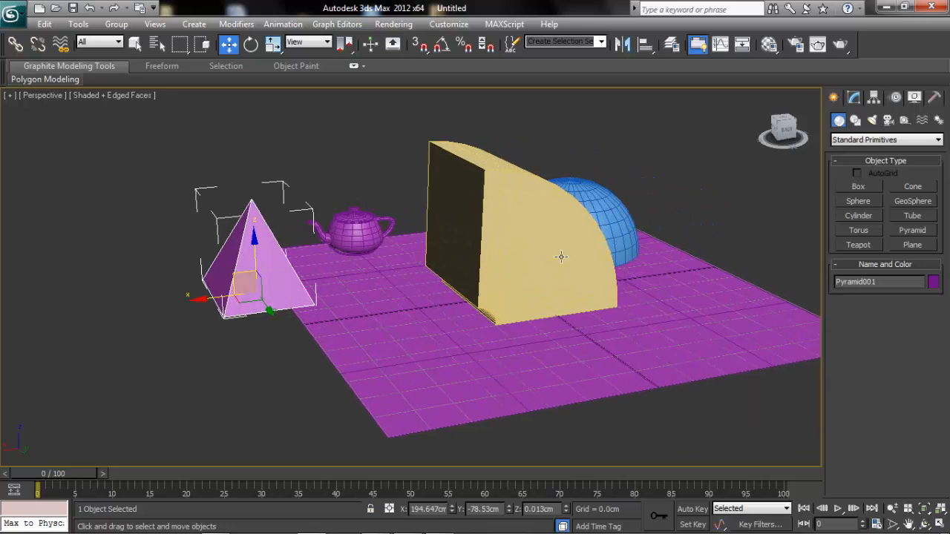
Step: Switch to Extended Primitives and create a round-capped OilTank beside the pyramid, with a radius of about 35 cm and a height of about 90 cm
{"action": "left_click", "coordinate": [874, 141]}
{"action": "left_click", "coordinate": [683, 168]}
{"action": "left_click", "coordinate": [901, 144]}
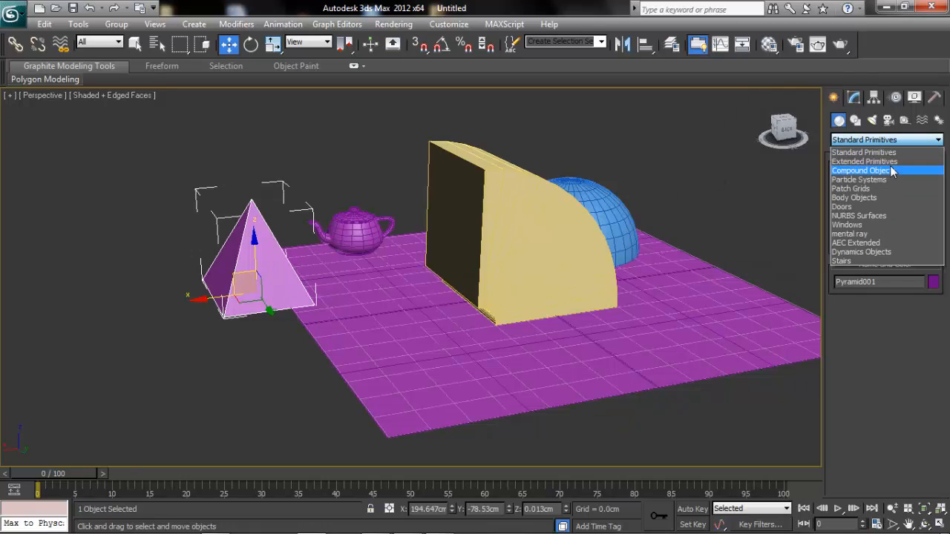
{"action": "left_click", "coordinate": [892, 162]}
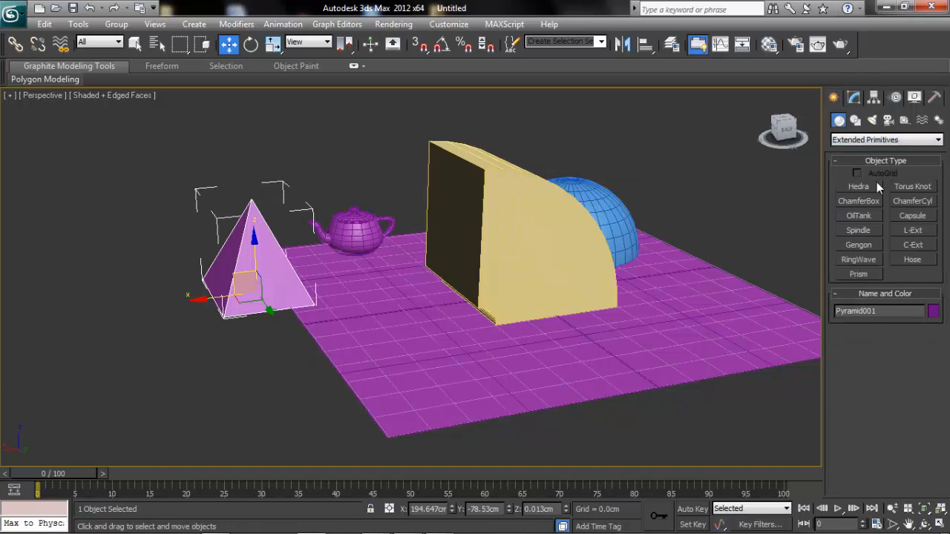
{"action": "left_click", "coordinate": [858, 216]}
{"action": "left_click_drag", "start_coordinate": [266, 386], "coordinate": [275, 411]}
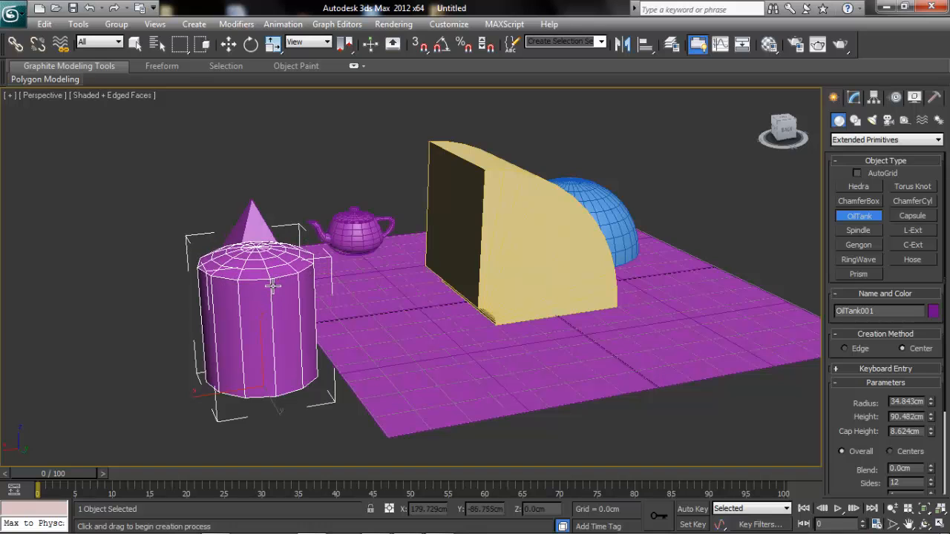
{"action": "left_click", "coordinate": [273, 285]}
{"action": "left_click", "coordinate": [273, 326]}
{"action": "key", "text": "w"}
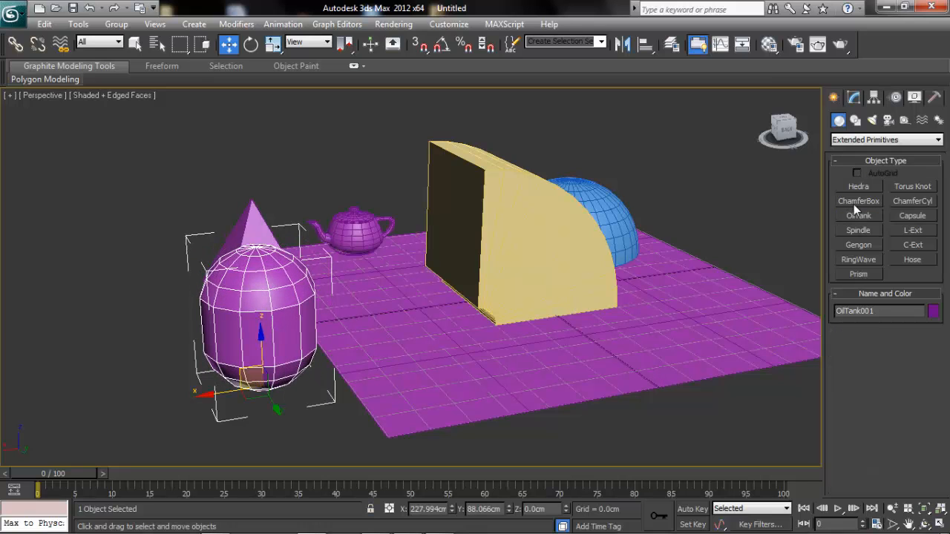
Step: Create an upright Prism beside the oil tank with side lengths of about 44, 56 and 36 cm
{"action": "left_click", "coordinate": [863, 274]}
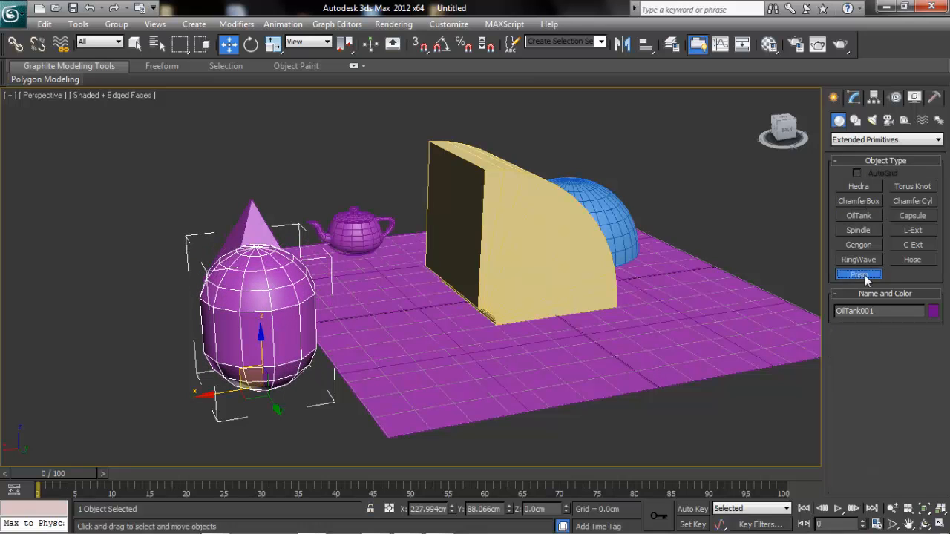
{"action": "left_click_drag", "start_coordinate": [307, 433], "coordinate": [236, 485]}
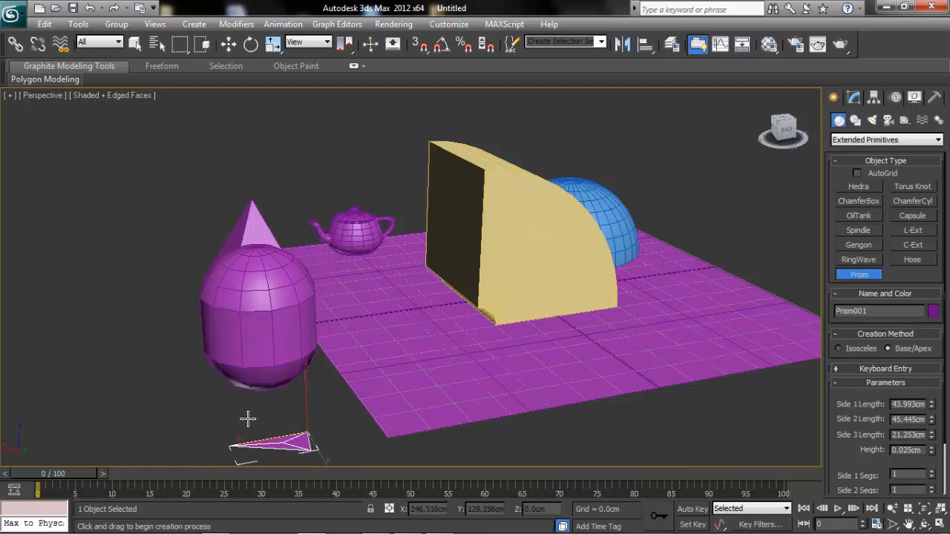
{"action": "left_click", "coordinate": [276, 466]}
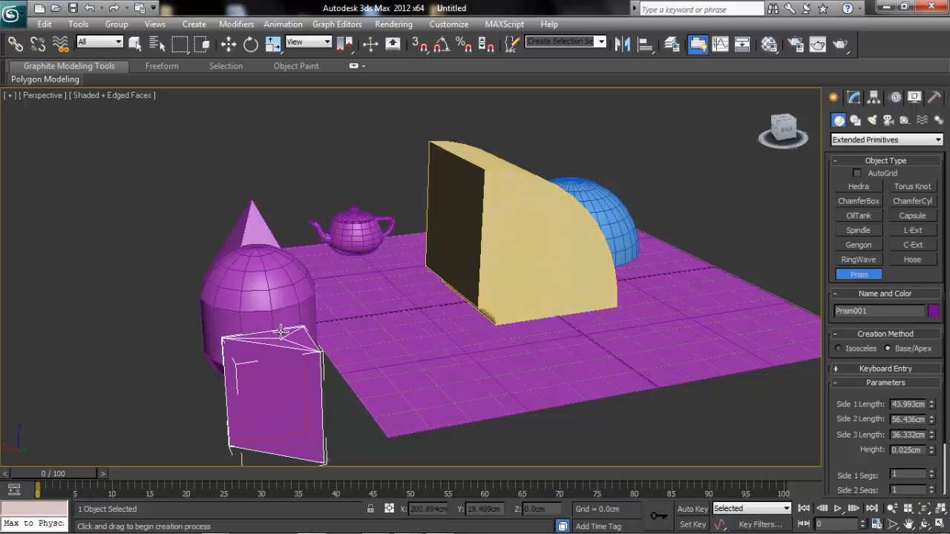
{"action": "left_click", "coordinate": [282, 324]}
{"action": "right_click", "coordinate": [282, 300]}
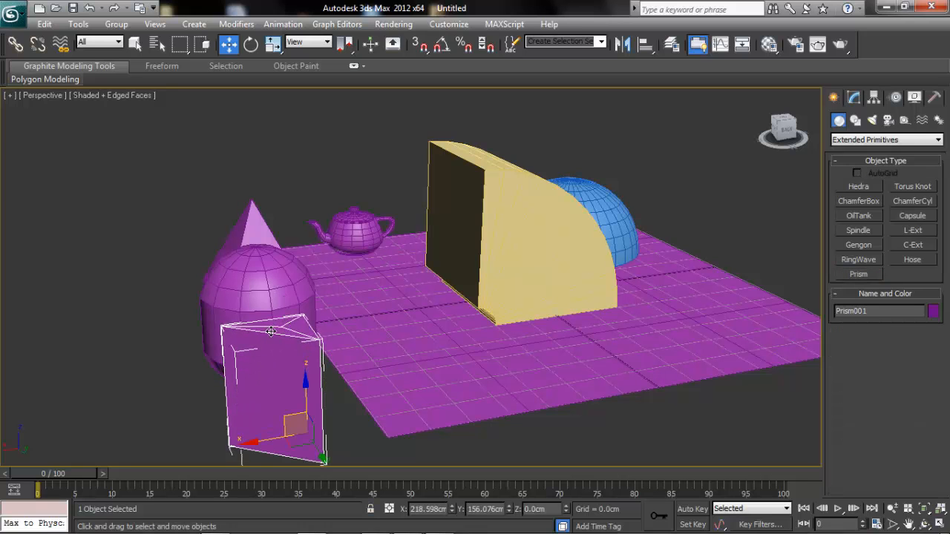
{"action": "middle_click_drag", "start_coordinate": [271, 332], "coordinate": [418, 361], "text": "alt"}
{"action": "key", "text": "z"}
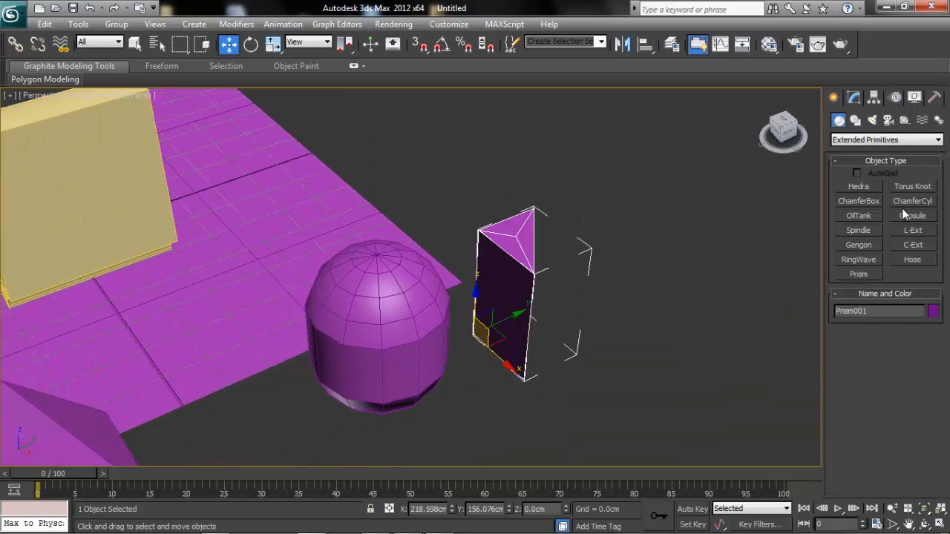
Step: Create a five-sided Gengon beyond the prism, with filleted edges, a radius of about 34 cm and a height of about 45 cm
{"action": "left_click", "coordinate": [864, 246]}
{"action": "left_click_drag", "start_coordinate": [657, 229], "coordinate": [686, 233]}
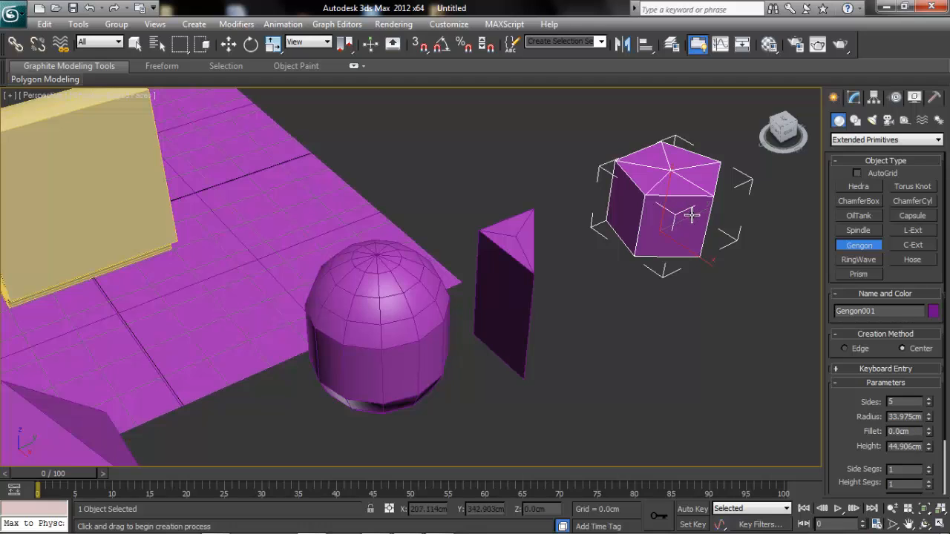
{"action": "left_click", "coordinate": [691, 216]}
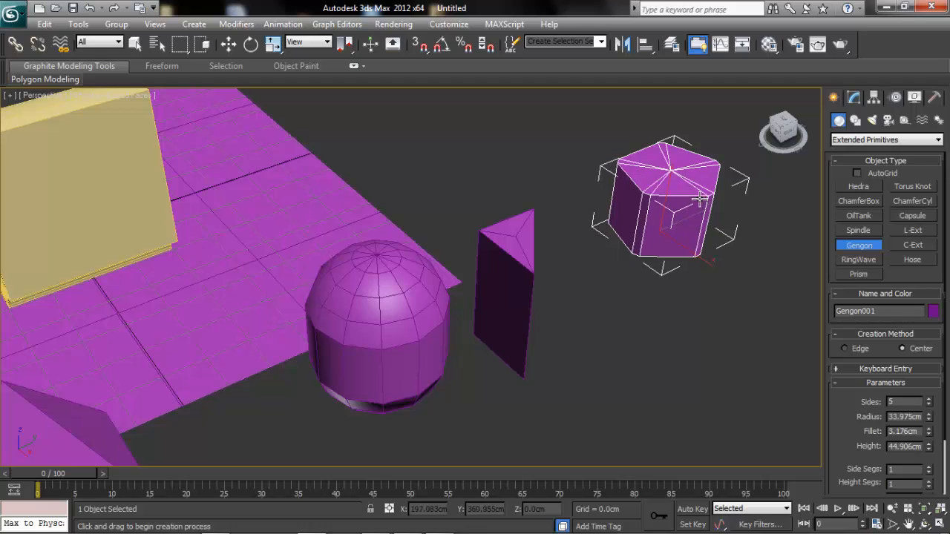
{"action": "left_click", "coordinate": [691, 154]}
{"action": "right_click", "coordinate": [691, 154]}
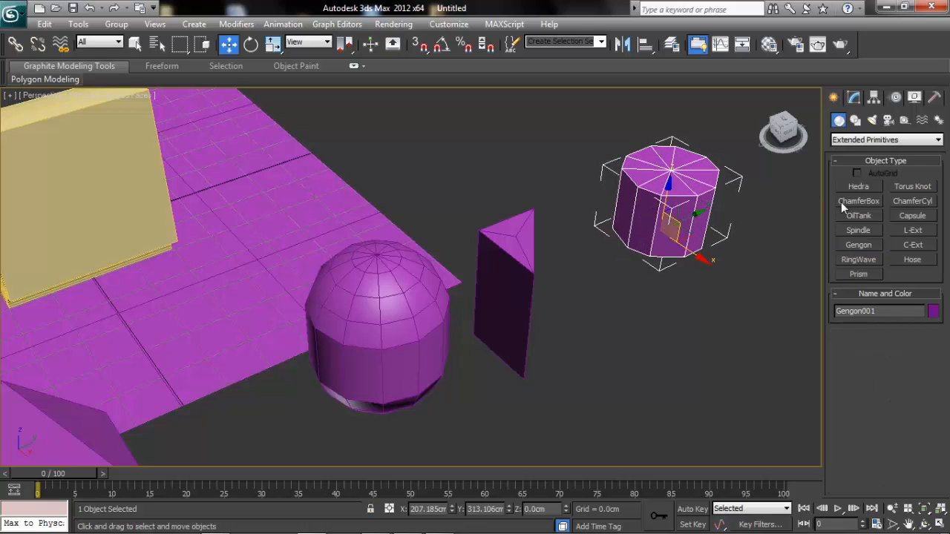
Step: Create a flat RingWave between the prism and the gengon, with a radius of about 30 cm and a ring width of about 12 cm
{"action": "left_click", "coordinate": [859, 259]}
{"action": "left_click_drag", "start_coordinate": [621, 338], "coordinate": [646, 355]}
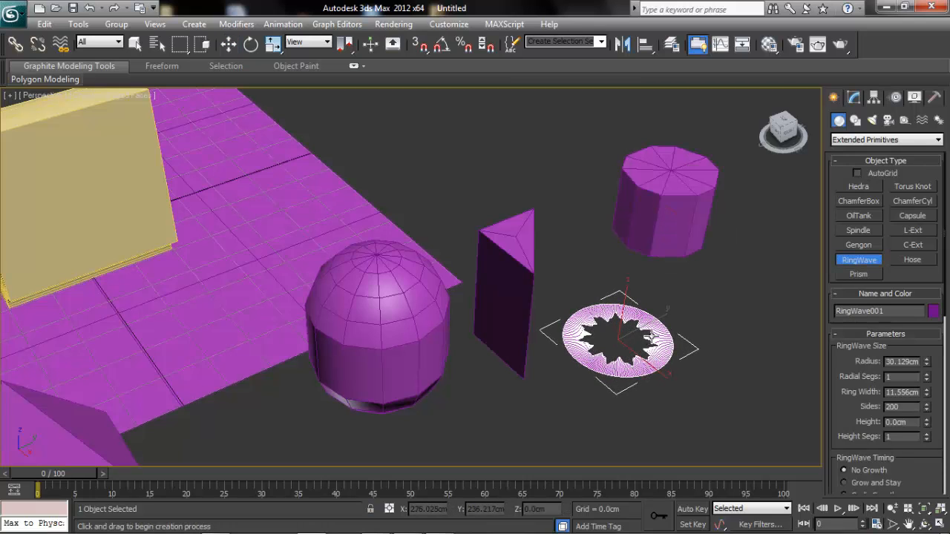
{"action": "left_click", "coordinate": [650, 338]}
{"action": "right_click", "coordinate": [650, 338]}
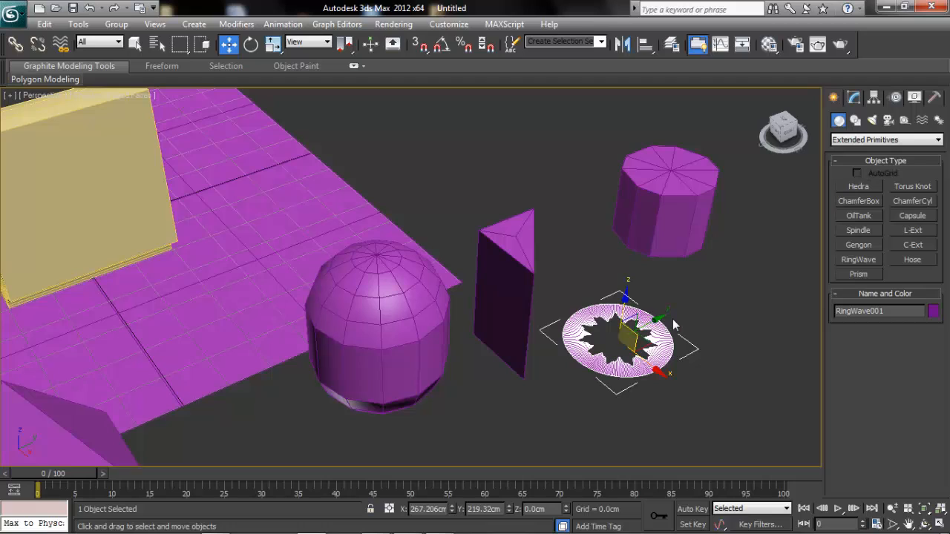
{"action": "left_click", "coordinate": [854, 99]}
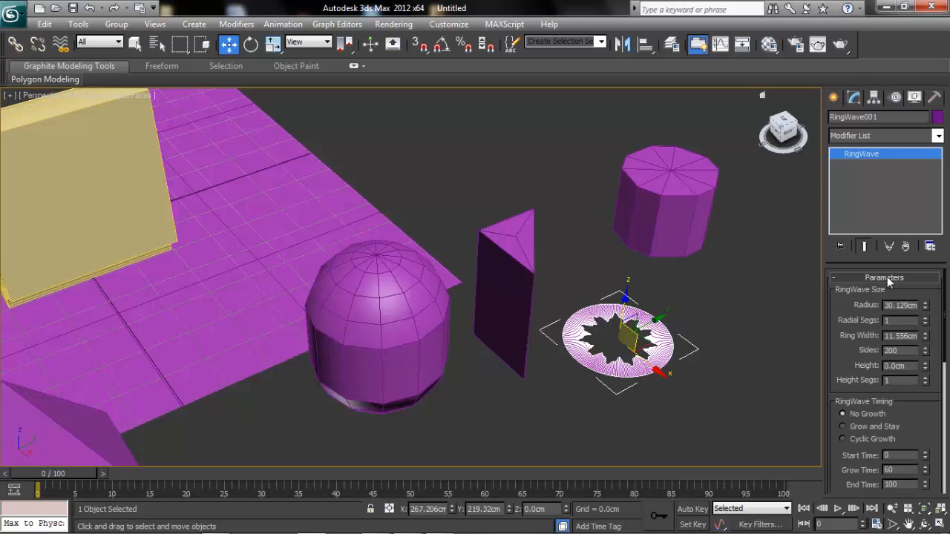
{"action": "left_click", "coordinate": [834, 98]}
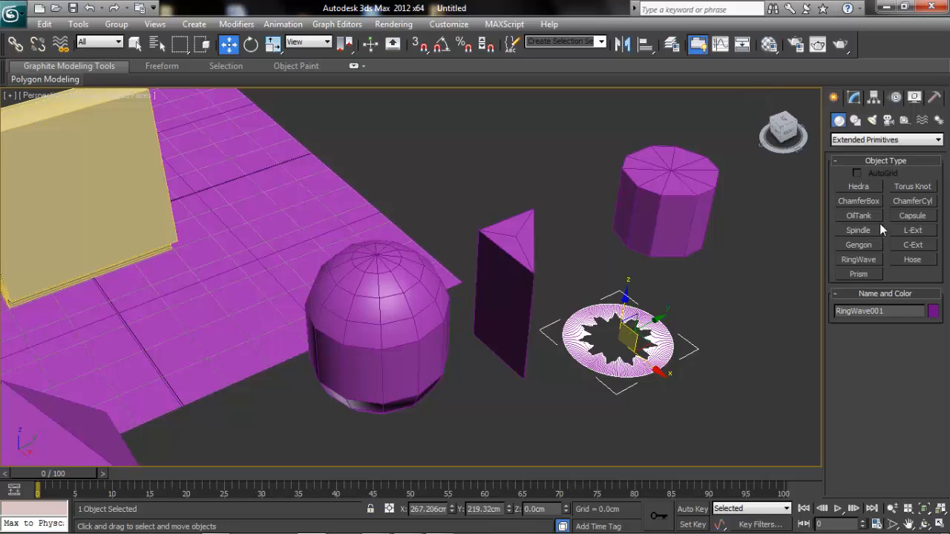
Step: Create a Torus Knot beside the ring wave and gengon with a base curve radius of about 21 cm
{"action": "left_click", "coordinate": [898, 187]}
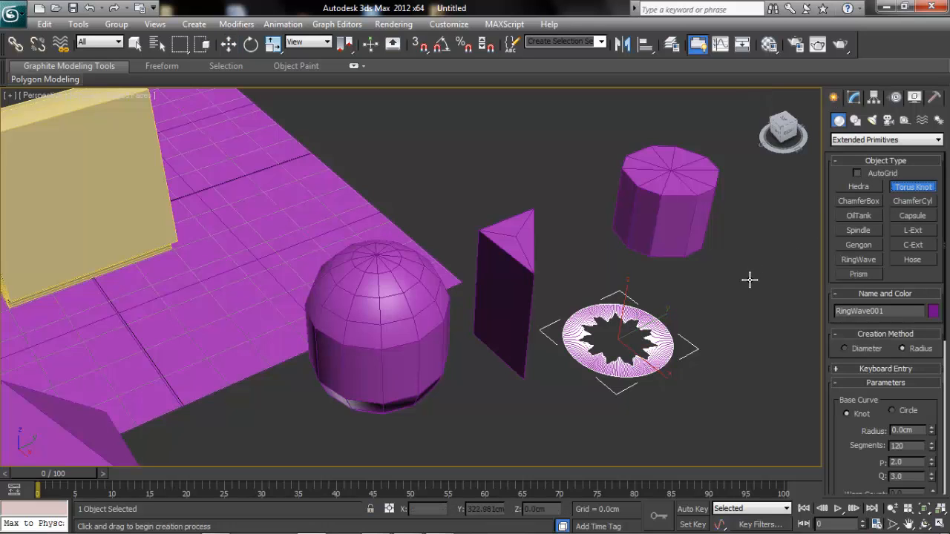
{"action": "mouse_move", "coordinate": [779, 290]}
{"action": "left_mouse_down"}
{"action": "mouse_move", "coordinate": [788, 285]}
{"action": "mouse_move", "coordinate": [773, 287]}
{"action": "left_mouse_up"}
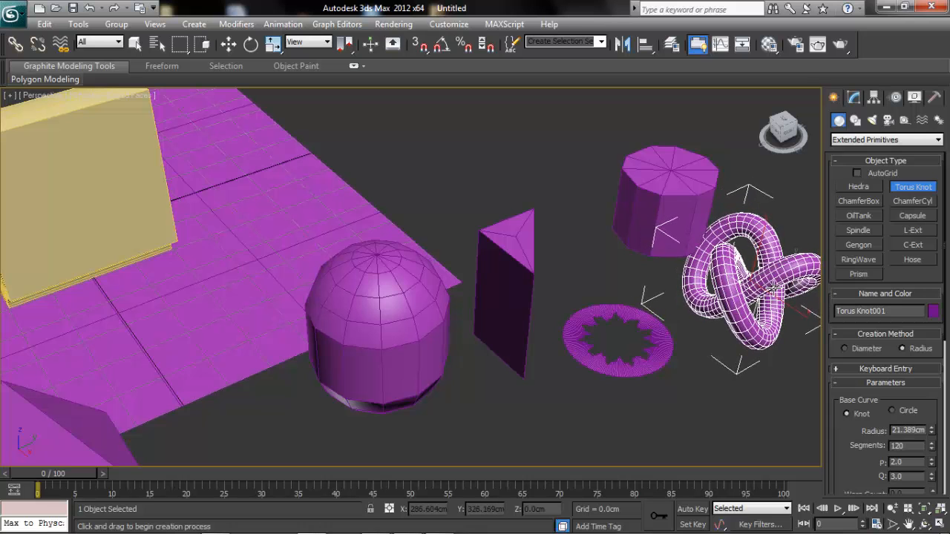
{"action": "right_click", "coordinate": [771, 287]}
{"action": "scroll", "coordinate": [666, 269], "scroll_direction": "down", "scroll_amount": 4}
{"action": "scroll", "coordinate": [674, 267], "scroll_direction": "up", "scroll_amount": 4}
{"action": "scroll", "coordinate": [674, 266], "scroll_direction": "down", "scroll_amount": 4}
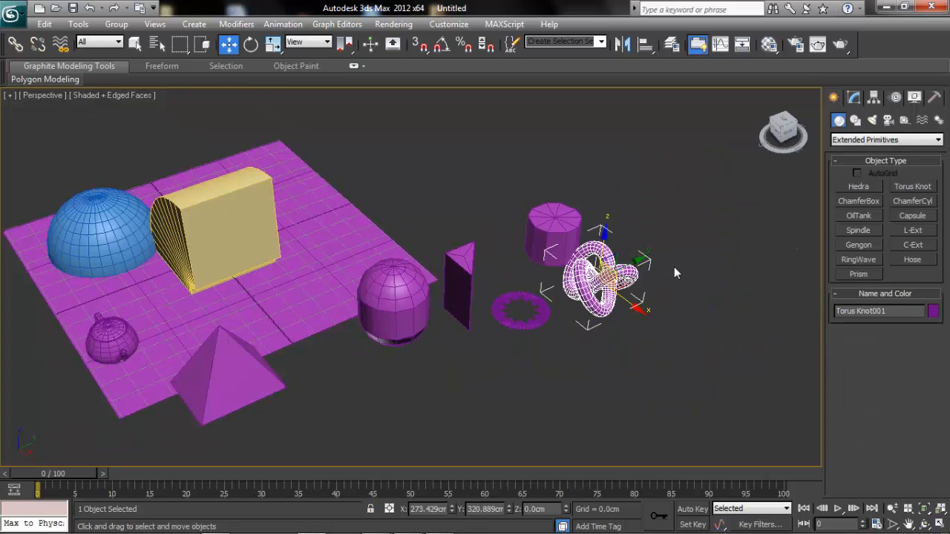
{"action": "middle_click_drag", "start_coordinate": [674, 266], "coordinate": [486, 216], "text": "alt"}
{"action": "middle_click_drag", "start_coordinate": [596, 206], "coordinate": [537, 237]}
{"action": "scroll", "coordinate": [536, 238], "scroll_direction": "up", "scroll_amount": 4}
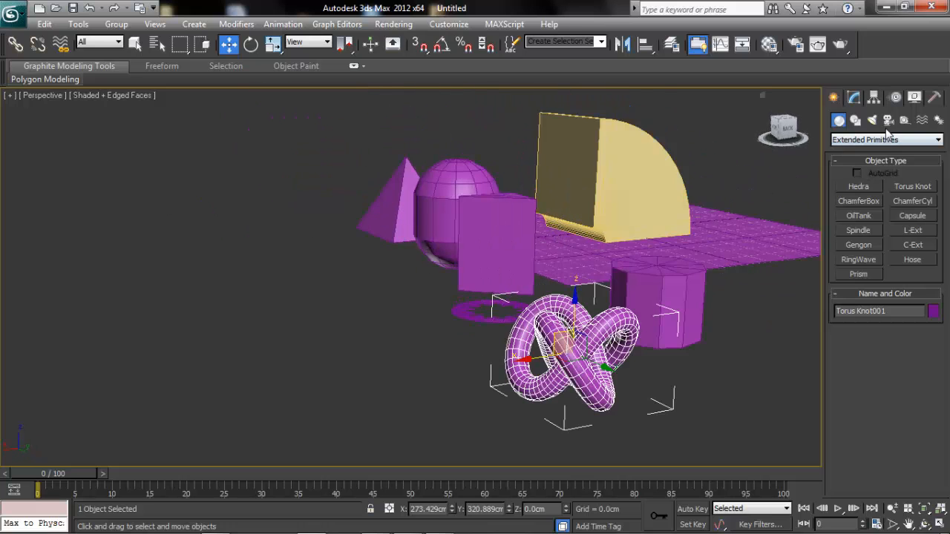
Step: Create a Sliding door along the plane's edge near the yellow object, about 138 cm wide, 20 cm deep and 154 cm high
{"action": "left_click", "coordinate": [465, 172]}
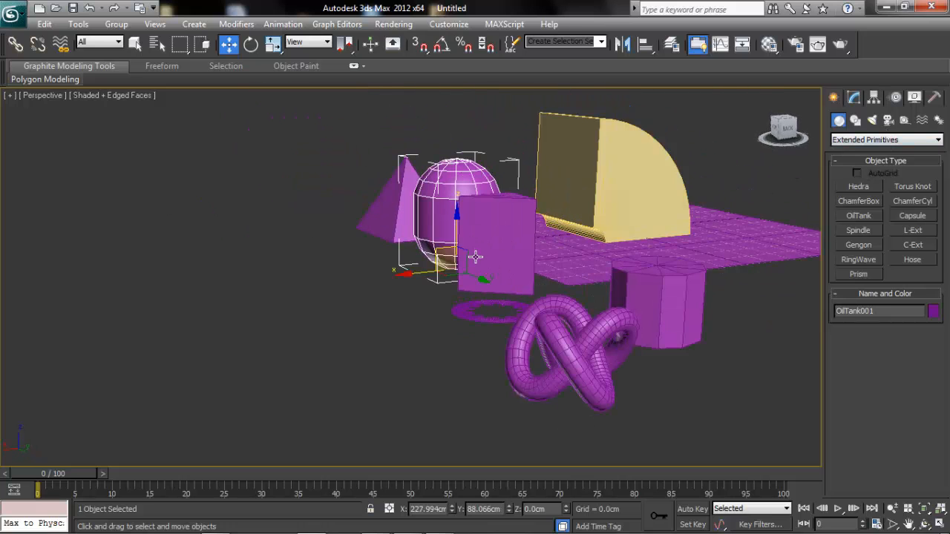
{"action": "middle_click_drag", "start_coordinate": [476, 255], "coordinate": [503, 280], "text": "alt"}
{"action": "middle_click_drag", "start_coordinate": [610, 231], "coordinate": [532, 197], "text": "alt"}
{"action": "scroll", "coordinate": [569, 200], "scroll_direction": "up", "scroll_amount": 3}
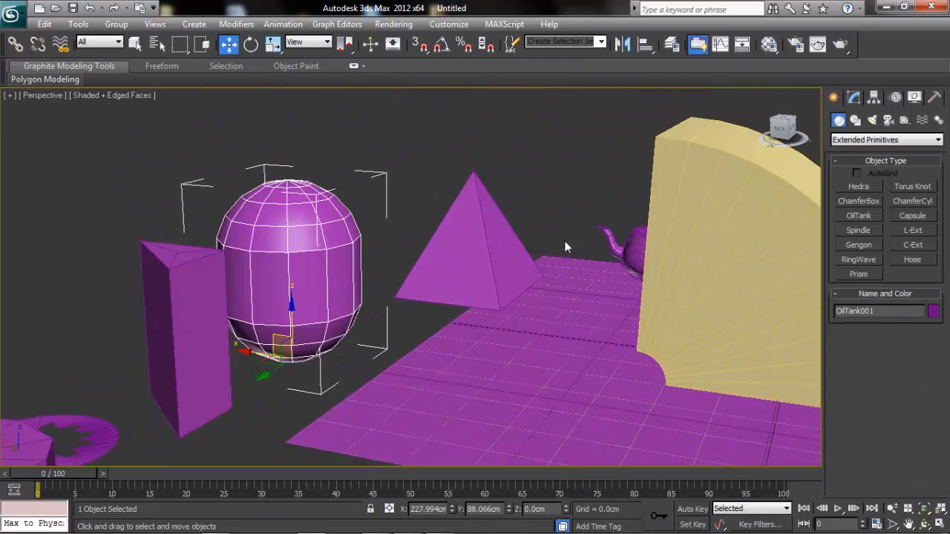
{"action": "middle_click_drag", "start_coordinate": [565, 241], "coordinate": [477, 243]}
{"action": "scroll", "coordinate": [485, 241], "scroll_direction": "down", "scroll_amount": 3}
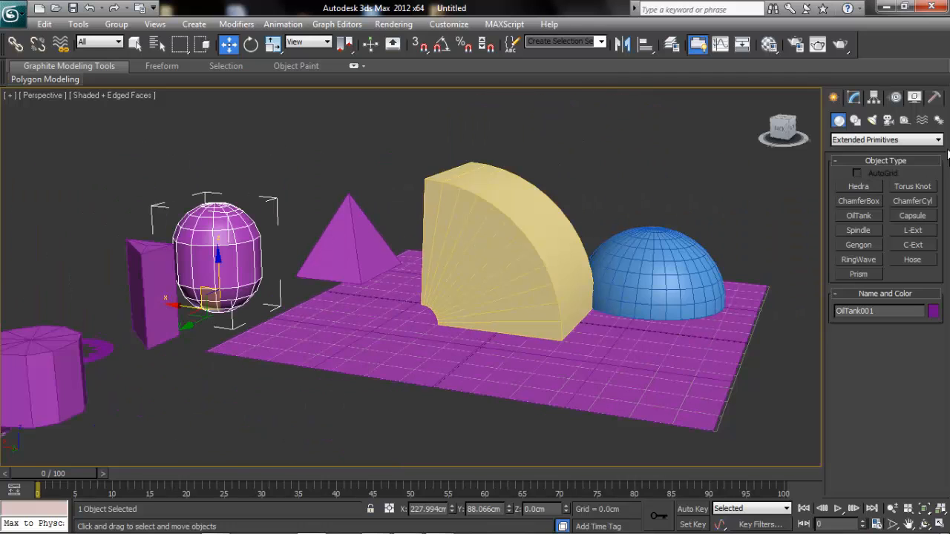
{"action": "left_click", "coordinate": [933, 141]}
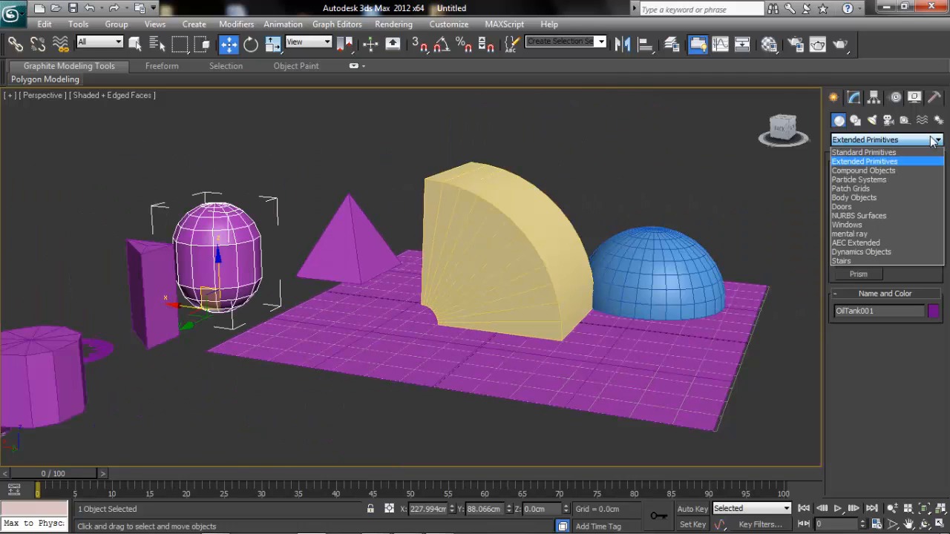
{"action": "left_click", "coordinate": [851, 209]}
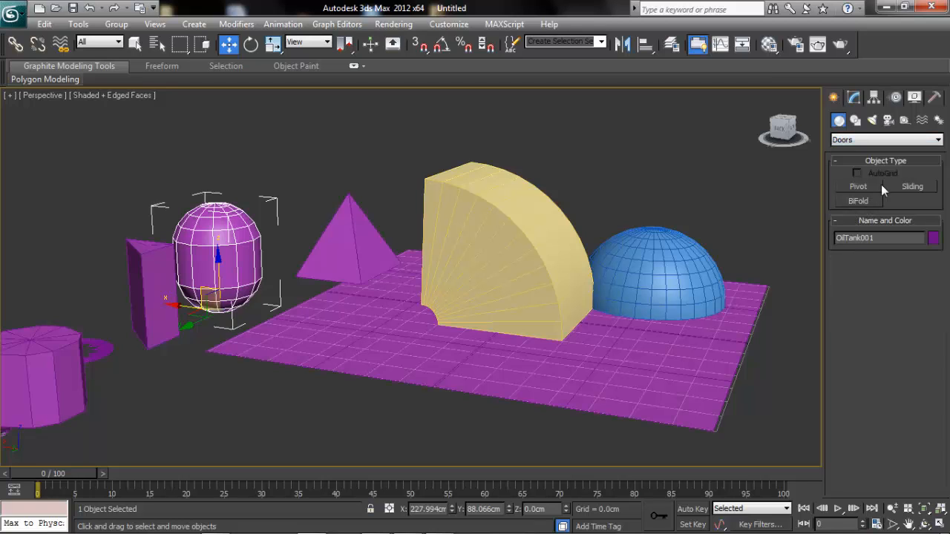
{"action": "left_click", "coordinate": [911, 186]}
{"action": "left_click_drag", "start_coordinate": [276, 387], "coordinate": [475, 420]}
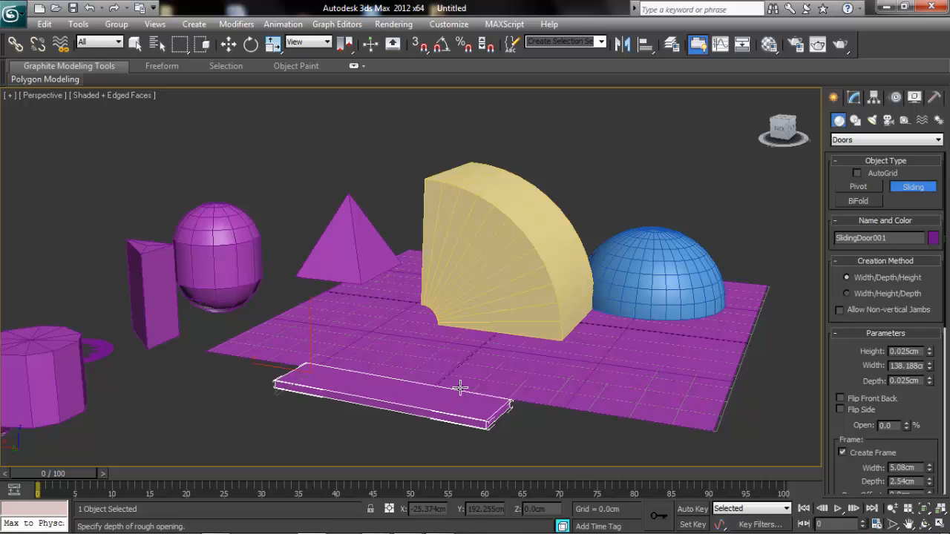
{"action": "left_click", "coordinate": [421, 401]}
{"action": "left_click", "coordinate": [429, 151]}
{"action": "right_click", "coordinate": [431, 149]}
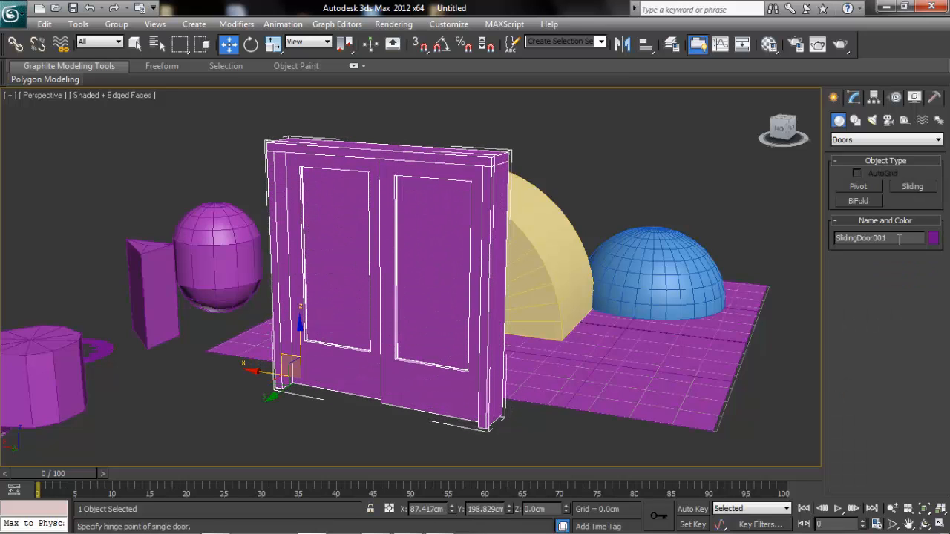
Step: Edit the sliding door's parameters and set its opening to 16 percent
{"action": "left_click", "coordinate": [855, 99]}
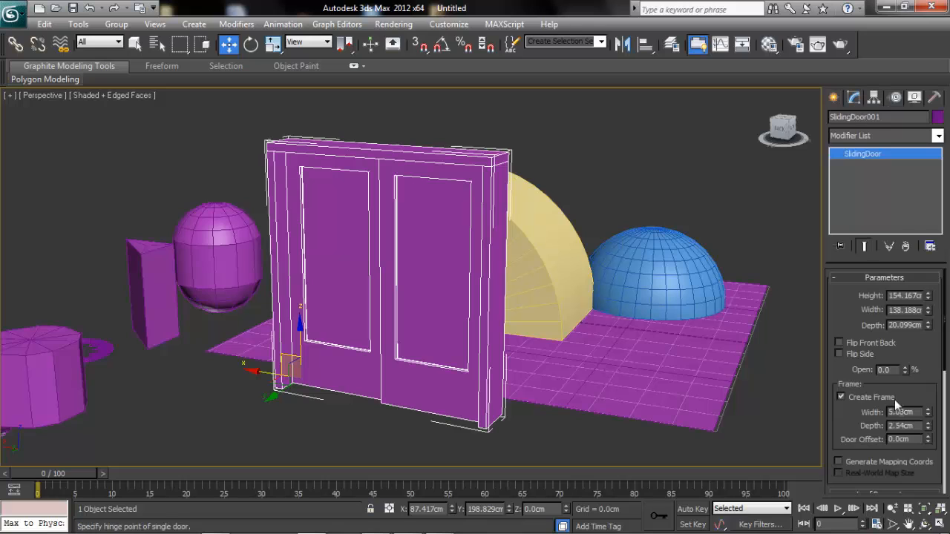
{"action": "scroll", "coordinate": [912, 401], "scroll_direction": "down", "scroll_amount": 2}
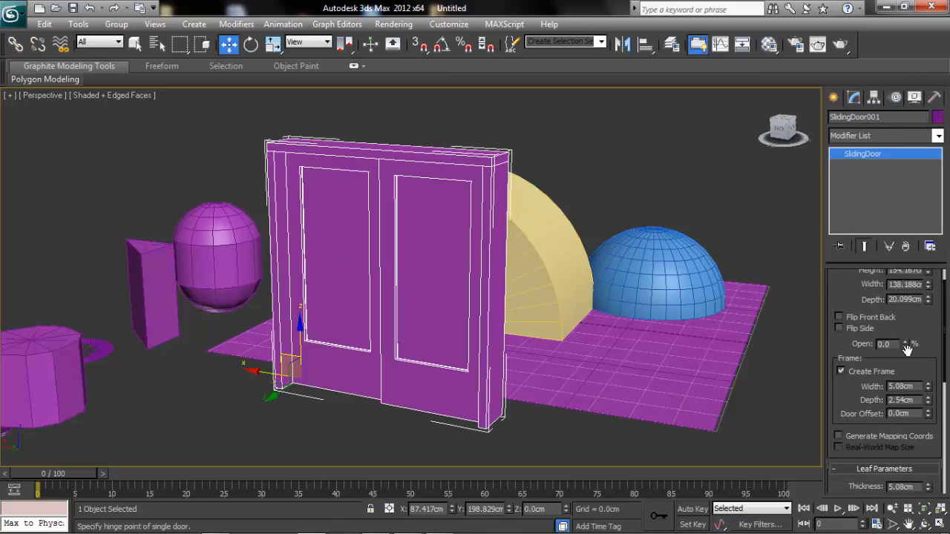
{"action": "mouse_move", "coordinate": [908, 346]}
{"action": "left_mouse_down"}
{"action": "mouse_move", "coordinate": [907, 310]}
{"action": "mouse_move", "coordinate": [906, 338]}
{"action": "left_mouse_up"}
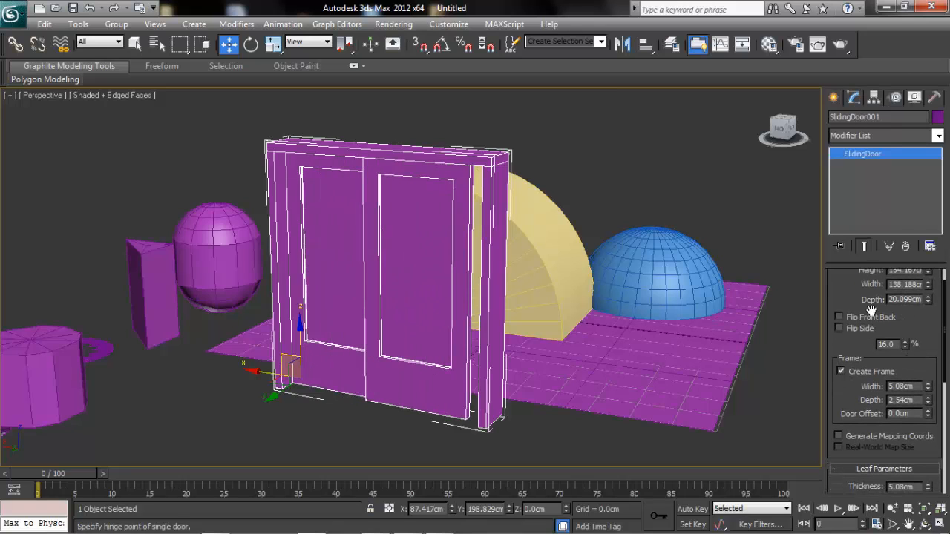
Step: Increase the sliding door's opening to 24 percent and inspect the door from its other side
{"action": "left_click", "coordinate": [739, 256]}
{"action": "middle_click_drag", "start_coordinate": [661, 252], "coordinate": [789, 233], "text": "alt"}
{"action": "left_click", "coordinate": [484, 224]}
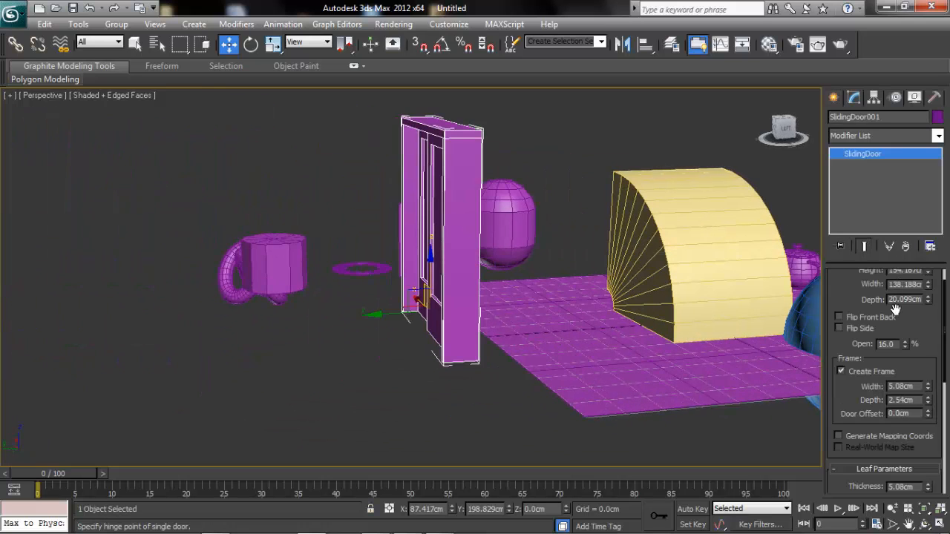
{"action": "scroll", "coordinate": [909, 316], "scroll_direction": "up", "scroll_amount": 2}
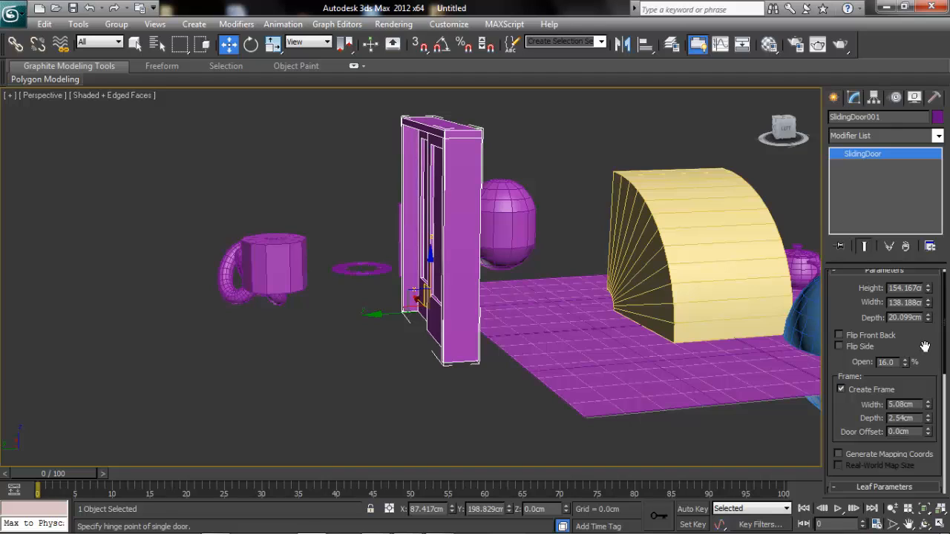
{"action": "left_click_drag", "start_coordinate": [925, 346], "coordinate": [905, 332]}
{"action": "middle_click_drag", "start_coordinate": [521, 320], "coordinate": [651, 356], "text": "alt"}
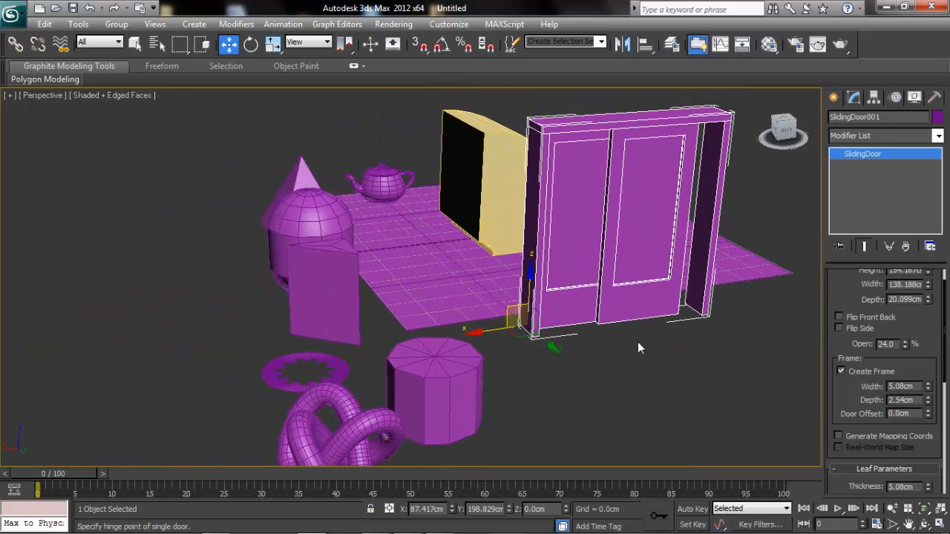
{"action": "middle_click_drag", "start_coordinate": [496, 307], "coordinate": [431, 251]}
{"action": "scroll", "coordinate": [467, 300], "scroll_direction": "down", "scroll_amount": 3}
{"action": "scroll", "coordinate": [420, 265], "scroll_direction": "up", "scroll_amount": 2}
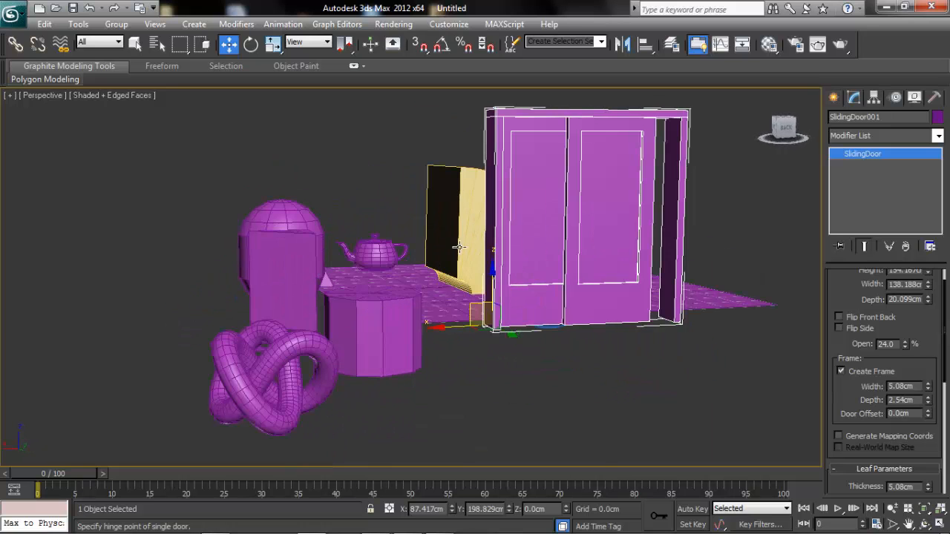